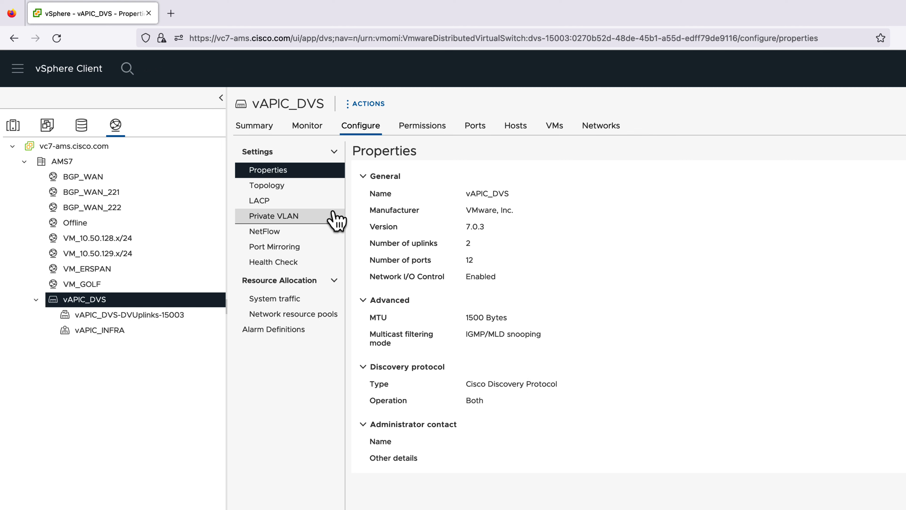
Review the vAPIC_DVS topology, including the VLAN trunk range of vAPIC_INFRA, and the switch's LACP configuration.
left_click(267, 185)
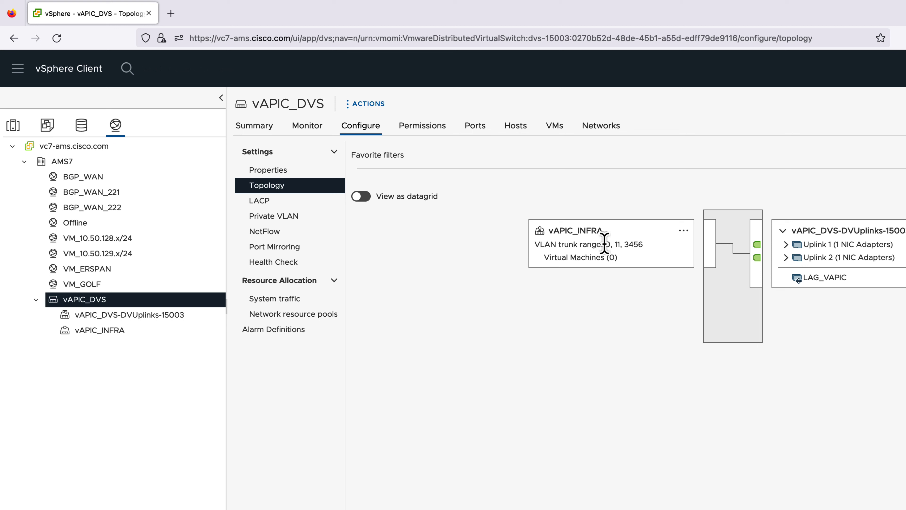
left_click_drag(605, 244, 646, 250)
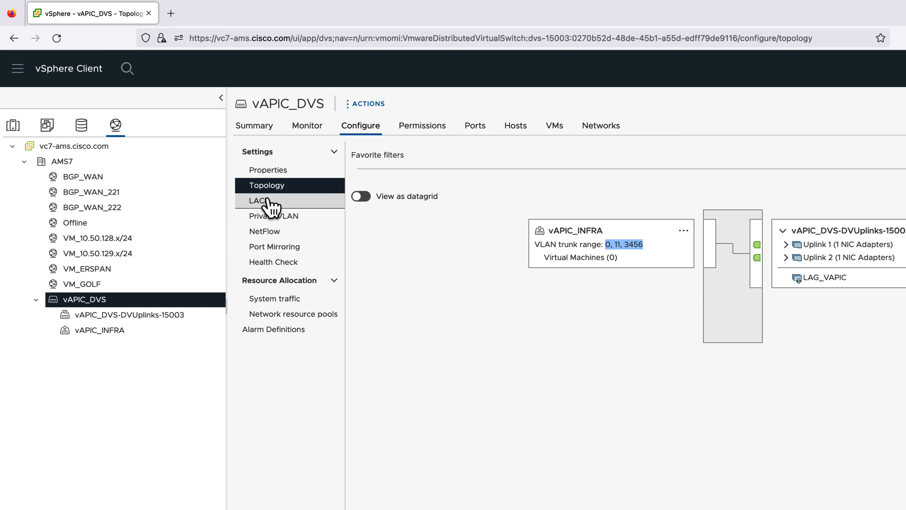
left_click(271, 212)
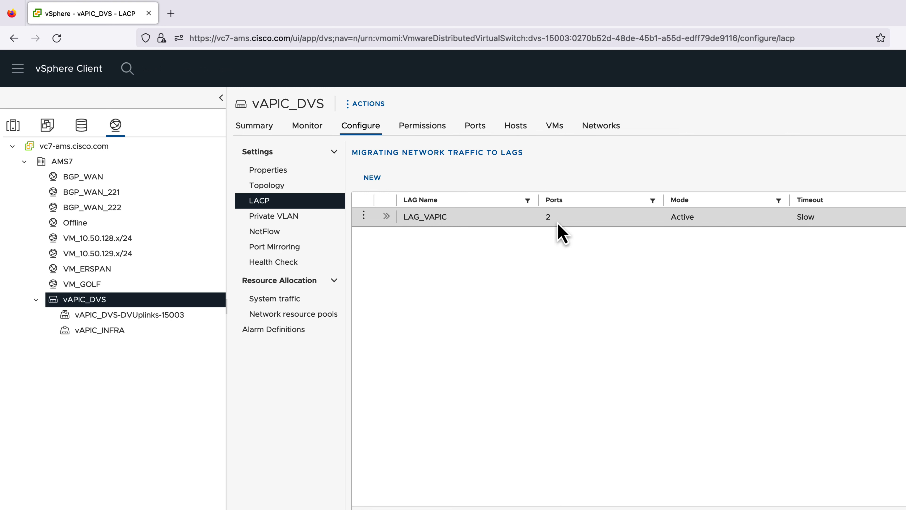
Examine the options offered for a new link aggregation group, including its name and mode, and cancel without creating it.
left_click(372, 178)
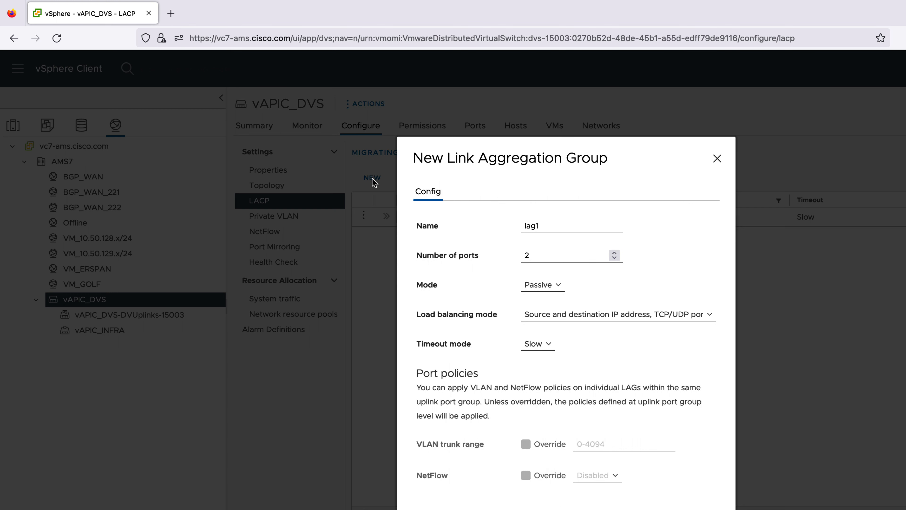
left_click_drag(538, 225, 519, 236)
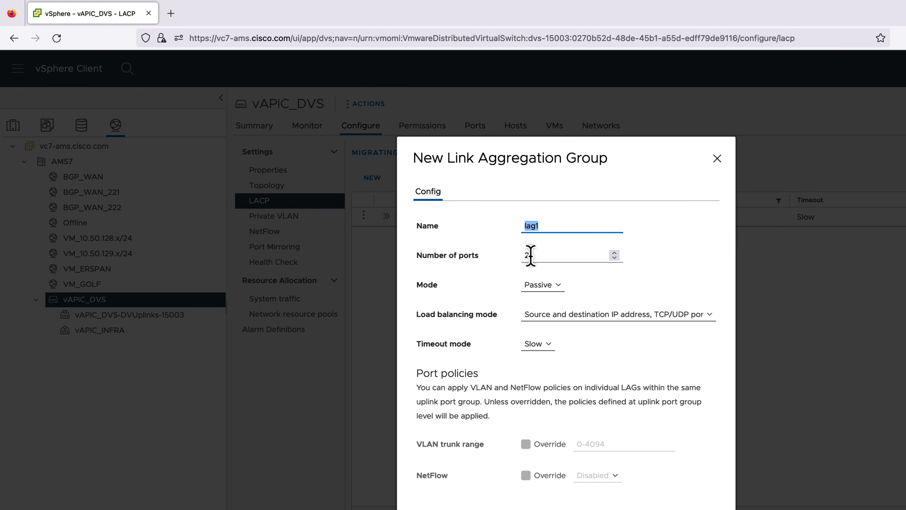
left_click(546, 289)
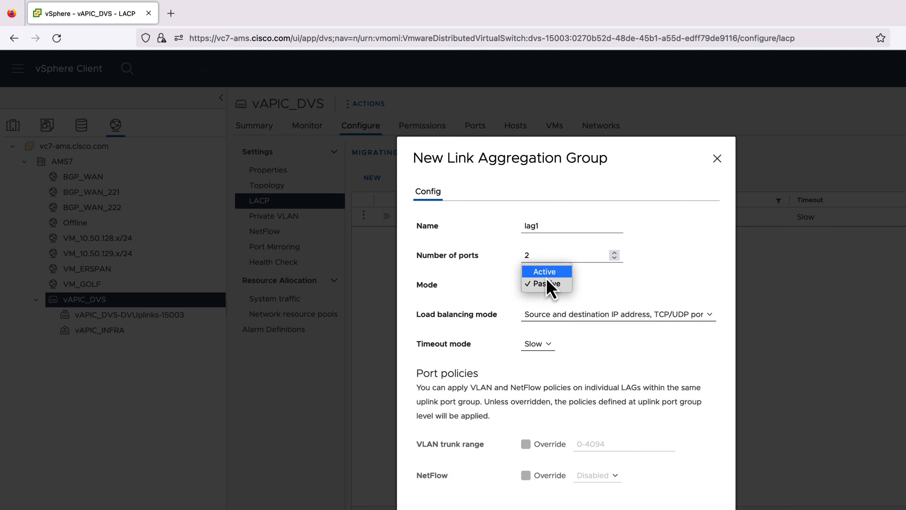
left_click(638, 508)
left_click(642, 508)
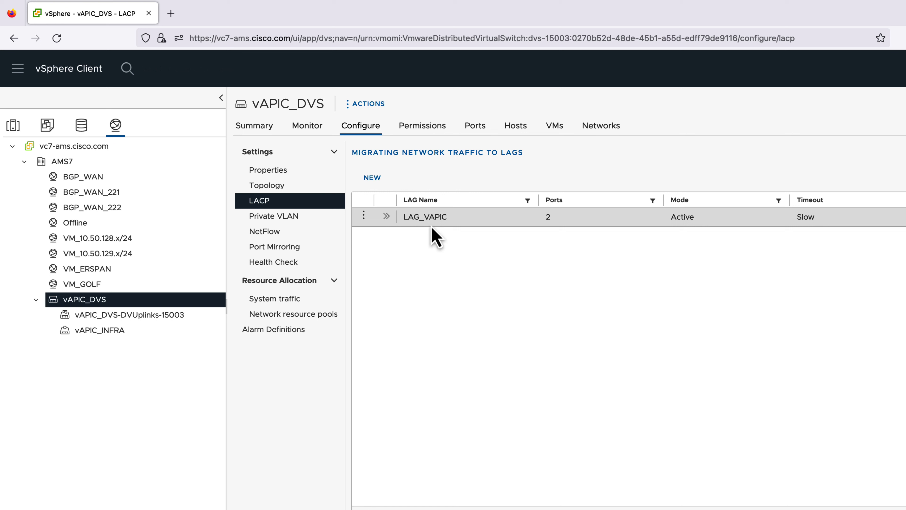
Review the VLAN and the teaming and failover settings of the vAPIC_INFRA distributed port group.
left_click(107, 331)
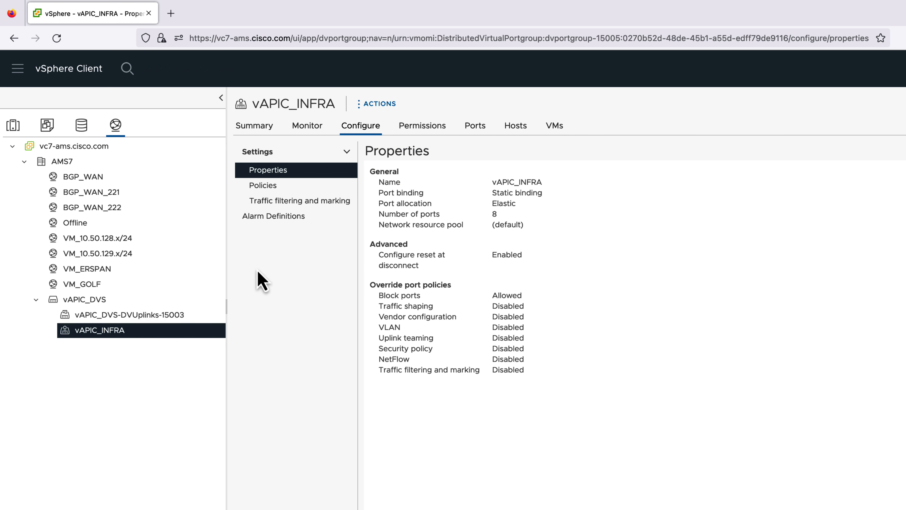
left_click(904, 151)
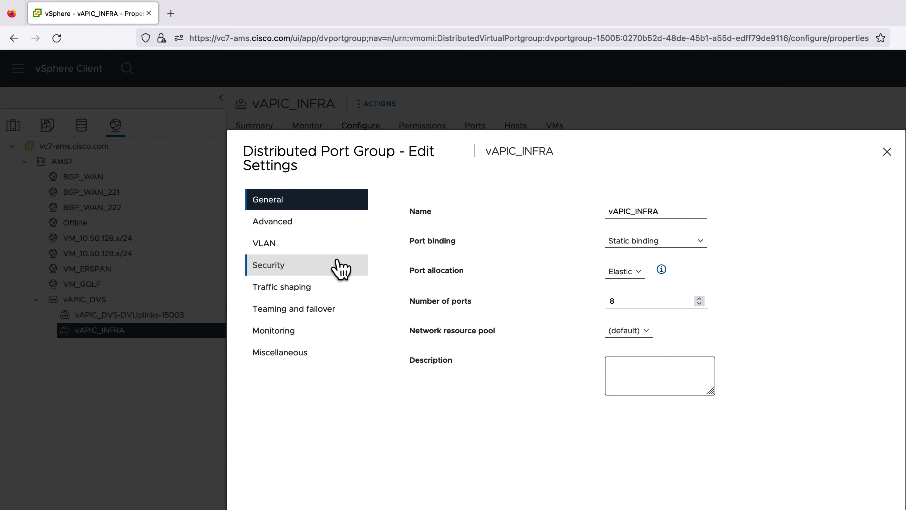
left_click(267, 245)
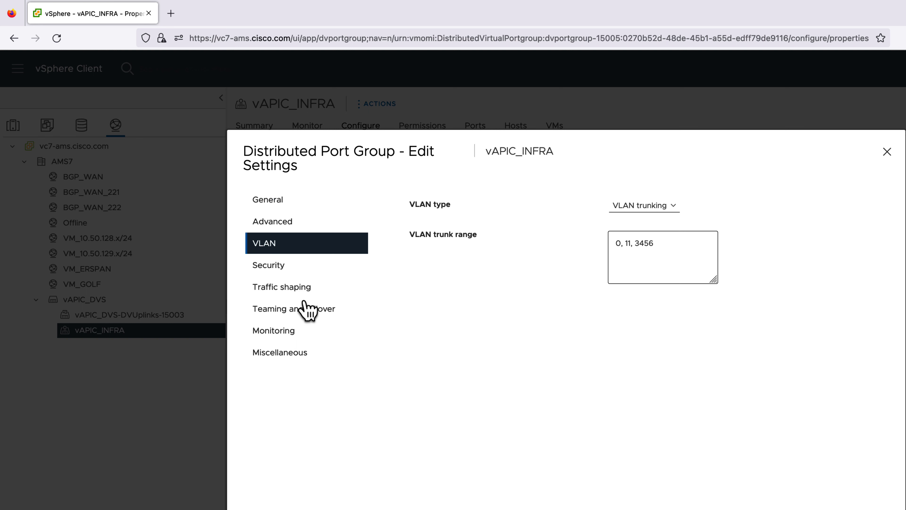
left_click(304, 309)
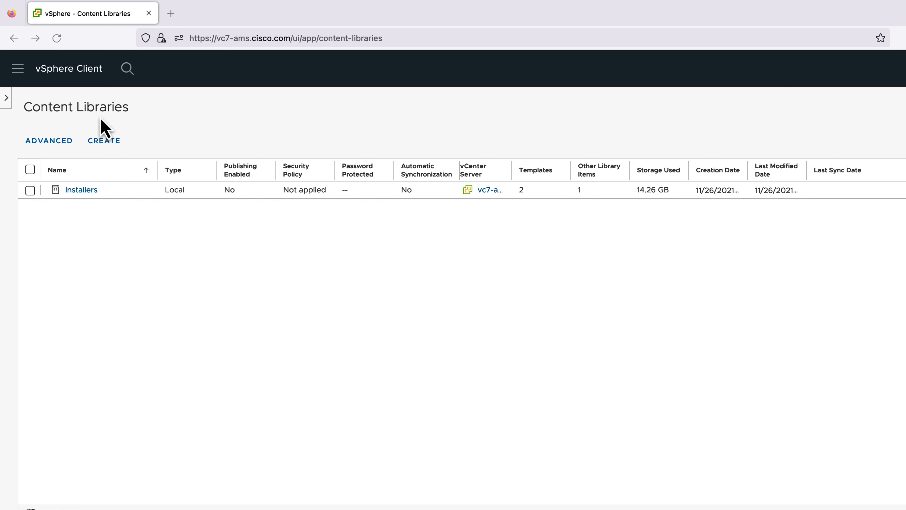
Start a new VM from the aci-apic-dk9.6.0.2h OVF template in the Installers content library.
left_click(80, 190)
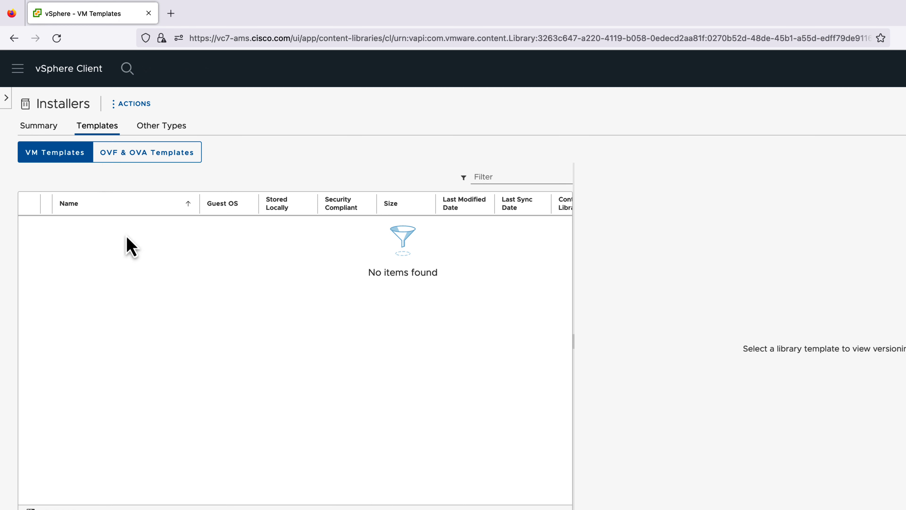
left_click(135, 156)
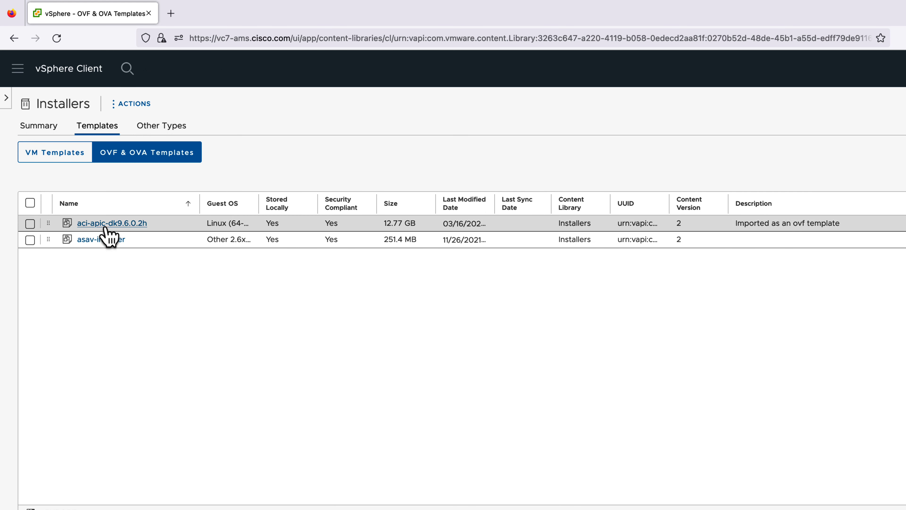
left_click(31, 224)
right_click(118, 226)
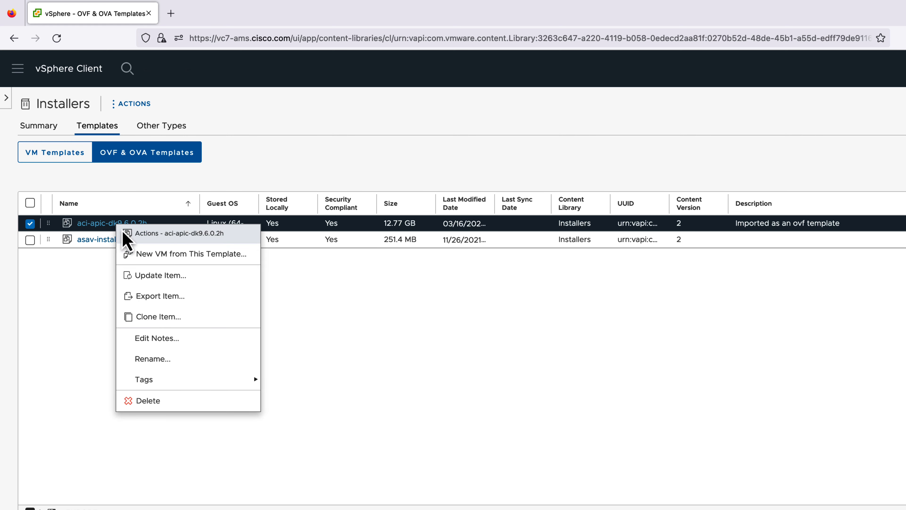
left_click(149, 254)
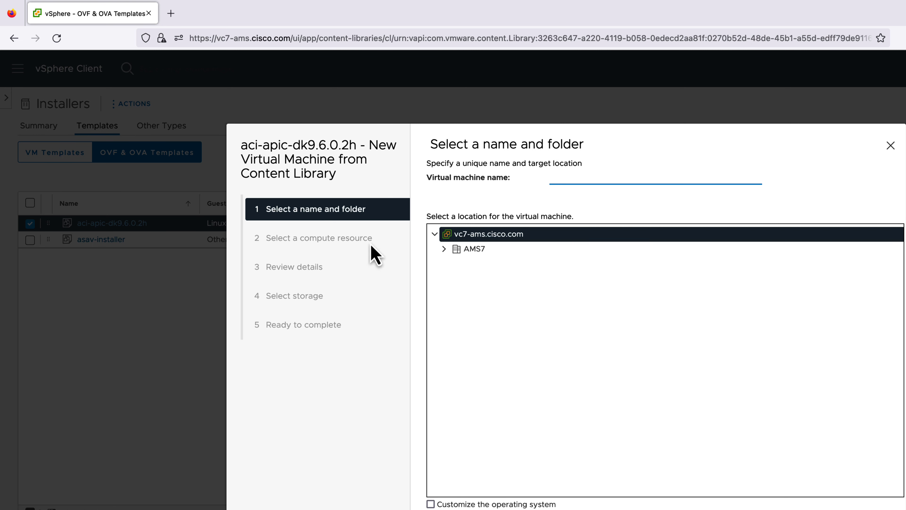
Name the new virtual machine vAPIC-L2 and continue to the compute resource selection.
type("vAPIC=L2")
key("BackSpace")
key("BackSpace")
key("BackSpace")
key("Return")
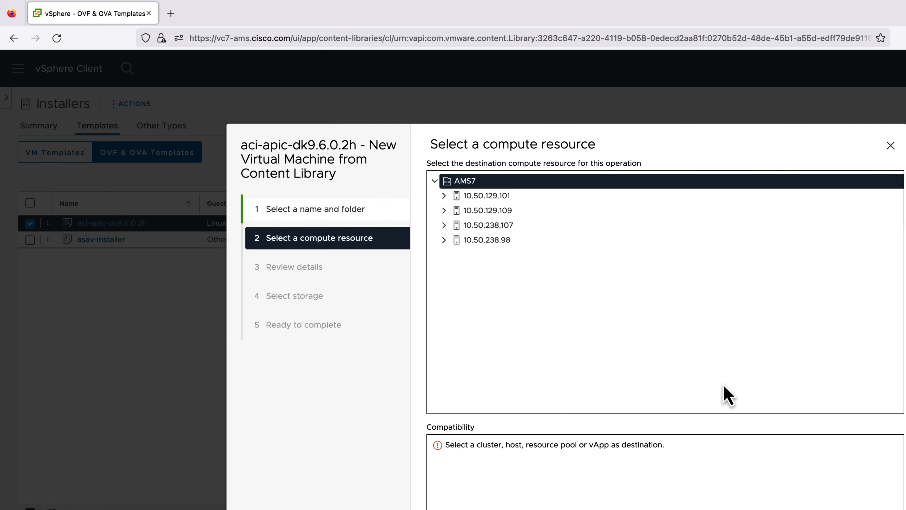
Choose host 10.50.129.109 as the compute resource and SSD-ESX109 as the datastore for the new VM.
left_click(485, 210)
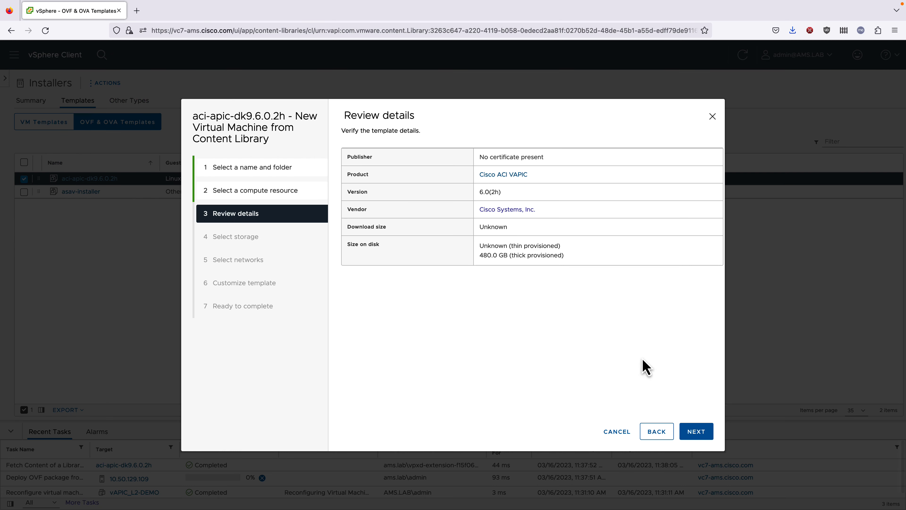
left_click(697, 432)
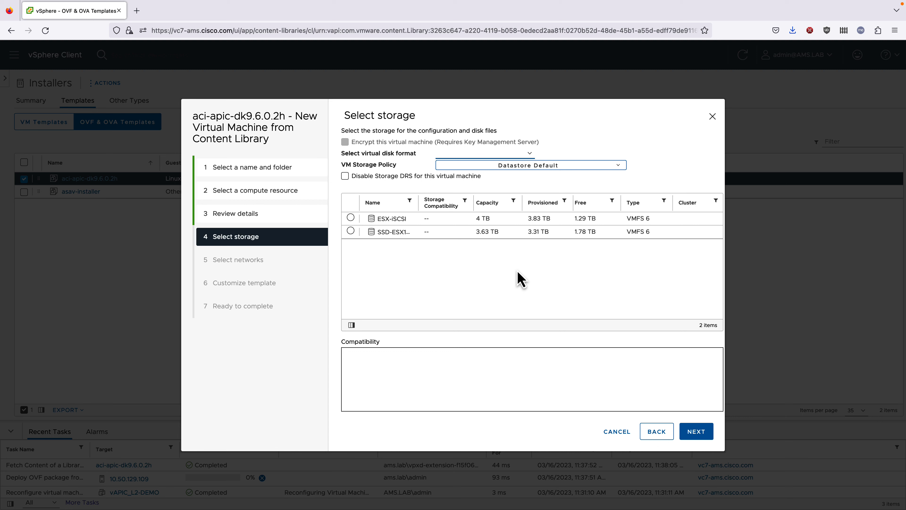
left_click(407, 236)
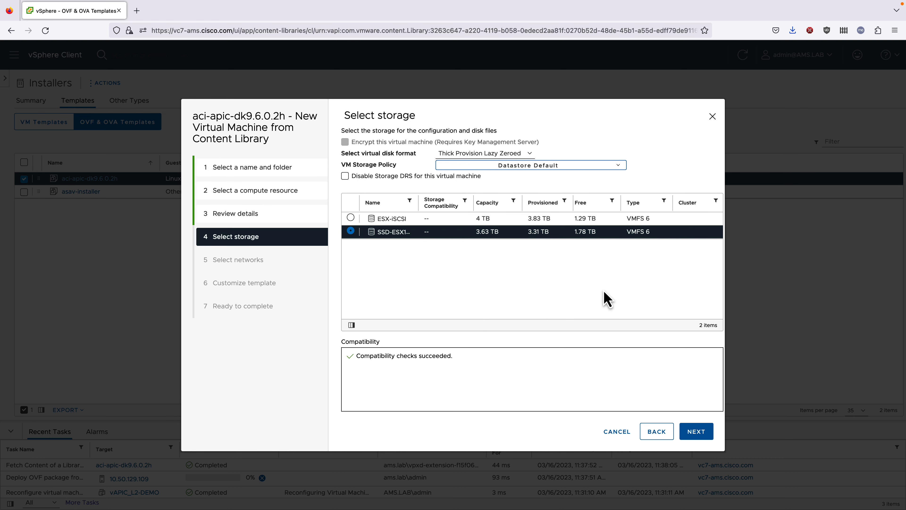
left_click(697, 433)
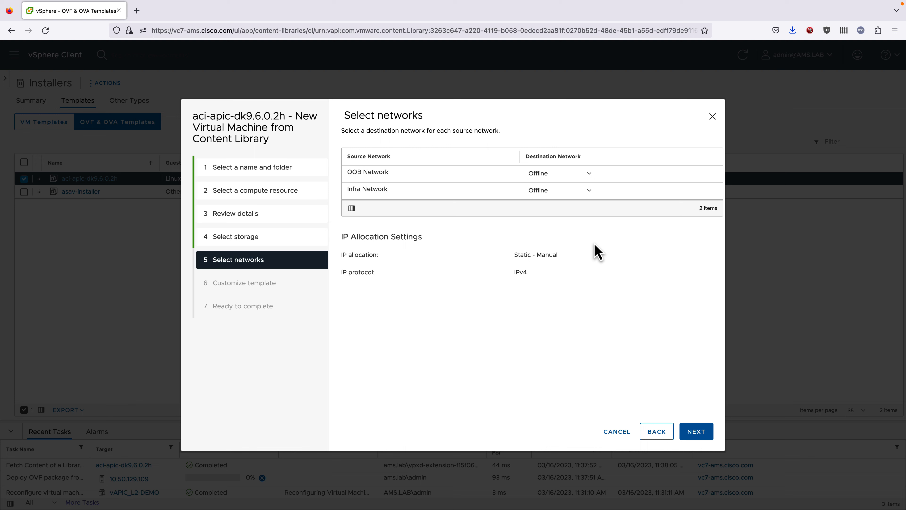
Map the OOB Network to VM_10.50.129.x/24 and the Infra Network to vAPIC_INFRA.
left_click(573, 175)
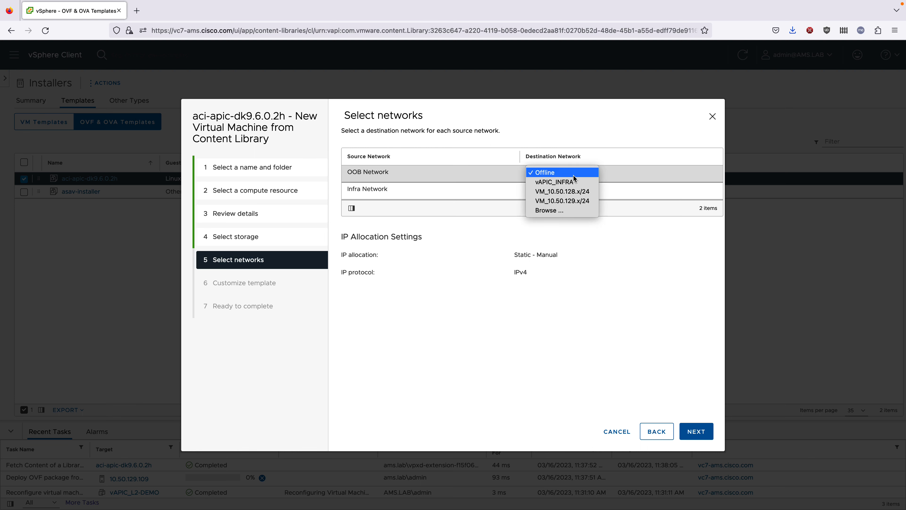
left_click(575, 201)
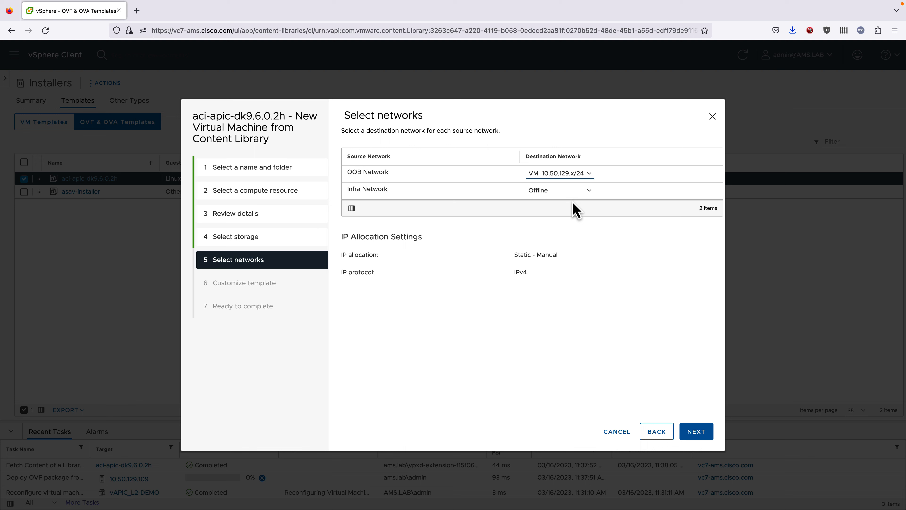
left_click(562, 191)
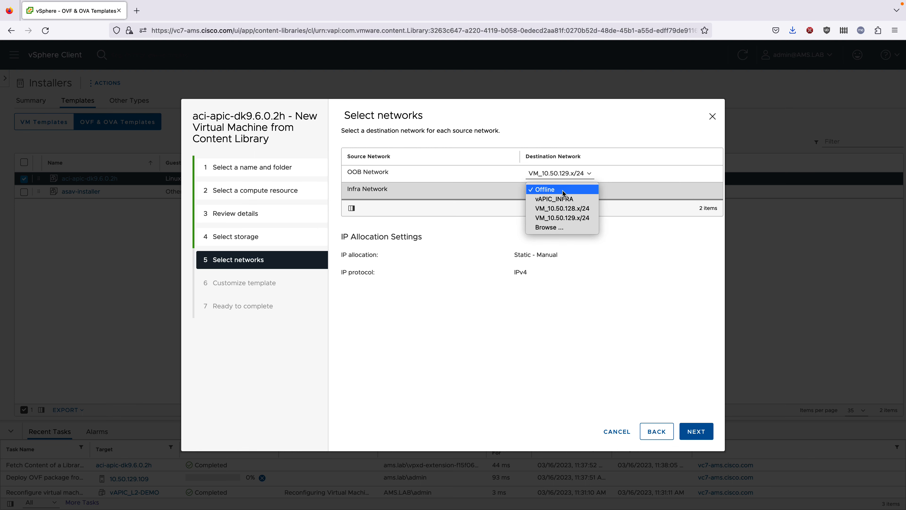
left_click(565, 199)
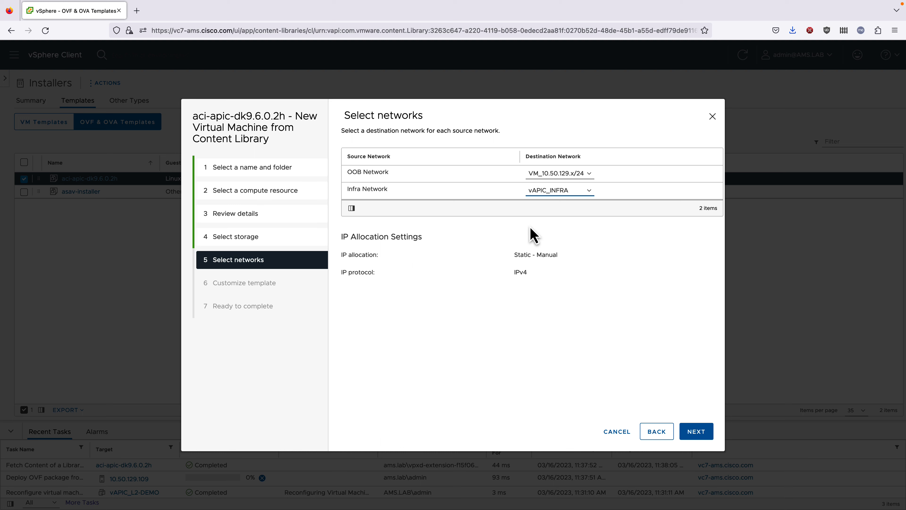
left_click(697, 432)
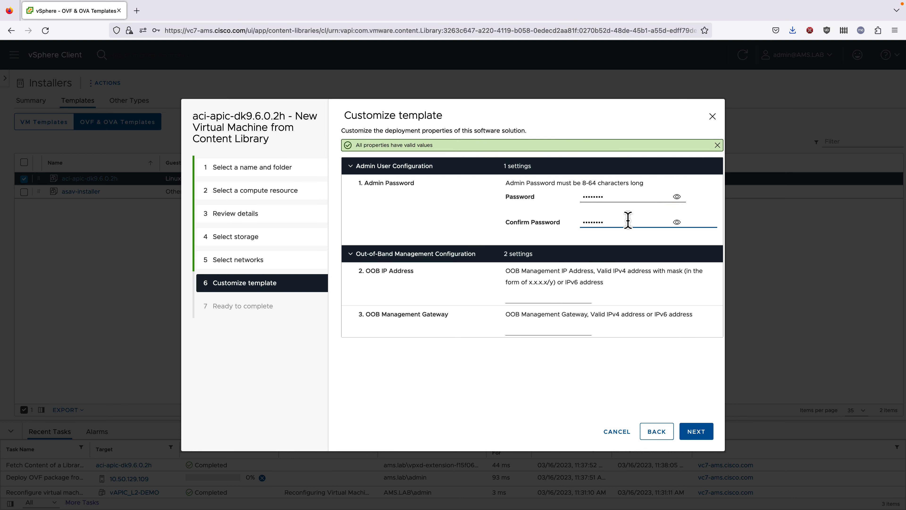
Set the OOB IP address to 10.50.129.211/24 and the OOB management gateway to 10.50.129.254, and finish the deployment.
left_click(540, 293)
type("10.50.129.211/24")
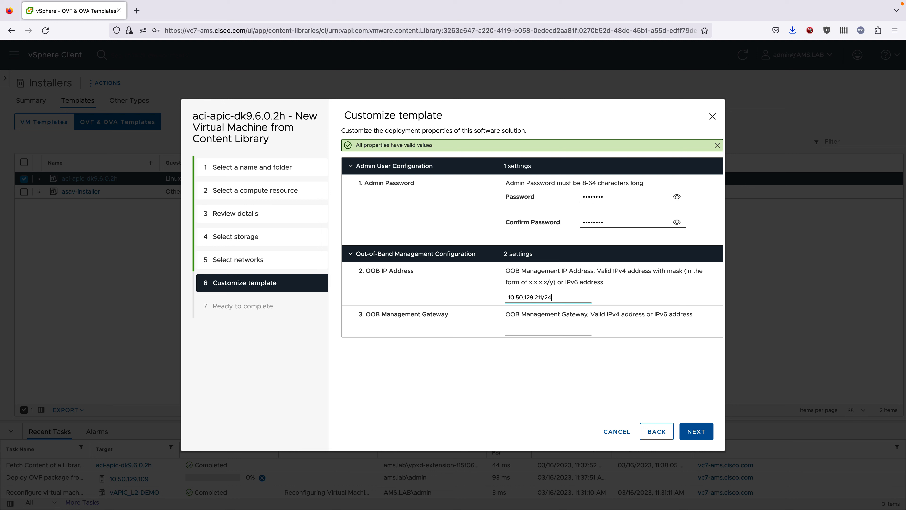
left_click(529, 330)
type("10.50.129.254")
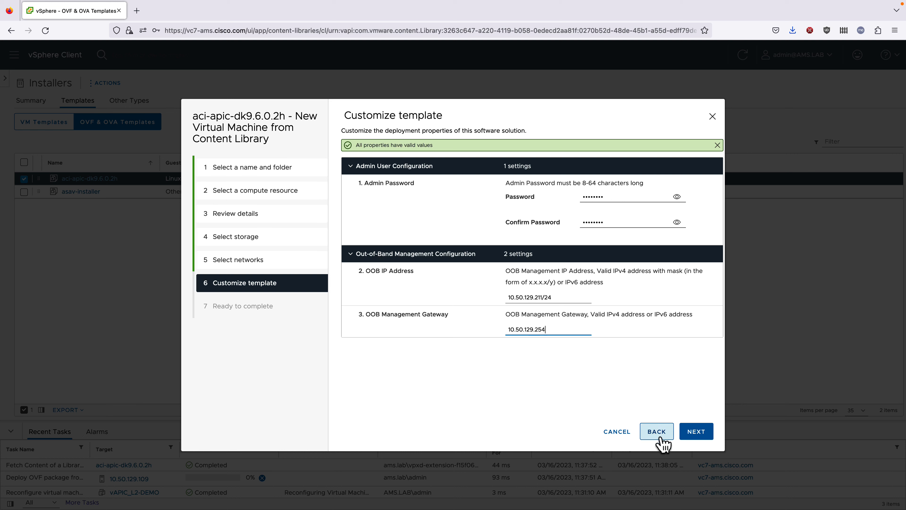
left_click(700, 437)
scroll(624, 300, "down", 3)
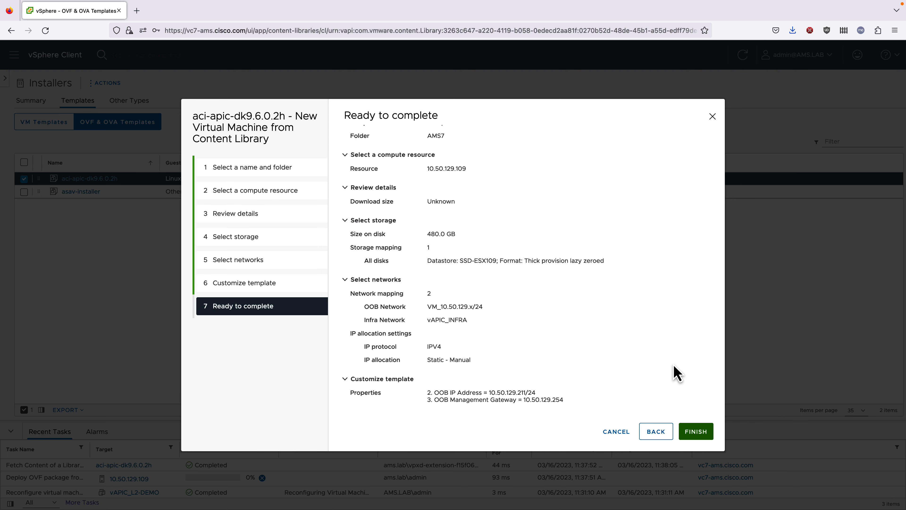
left_click(695, 431)
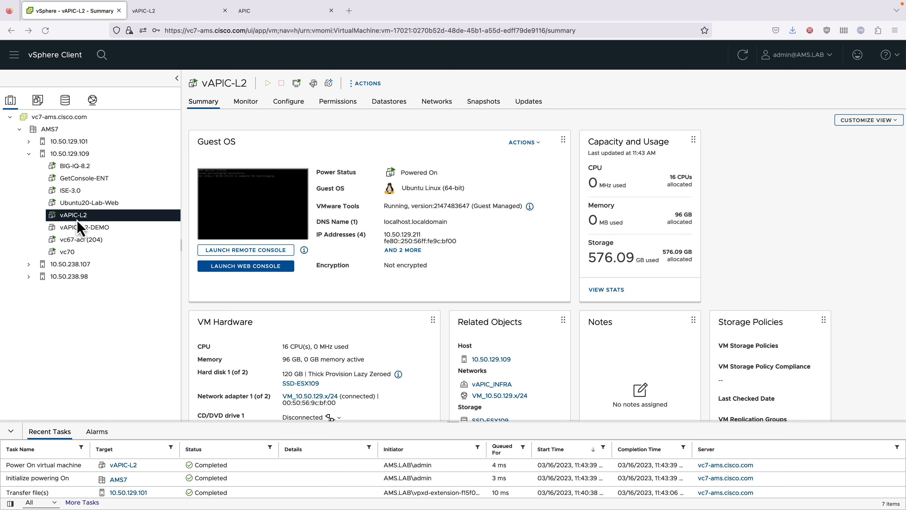
Check the vAPIC-L2 console, switch to the APIC Cluster Bringup page and begin setup with the admin password, declining to save it.
left_click(163, 11)
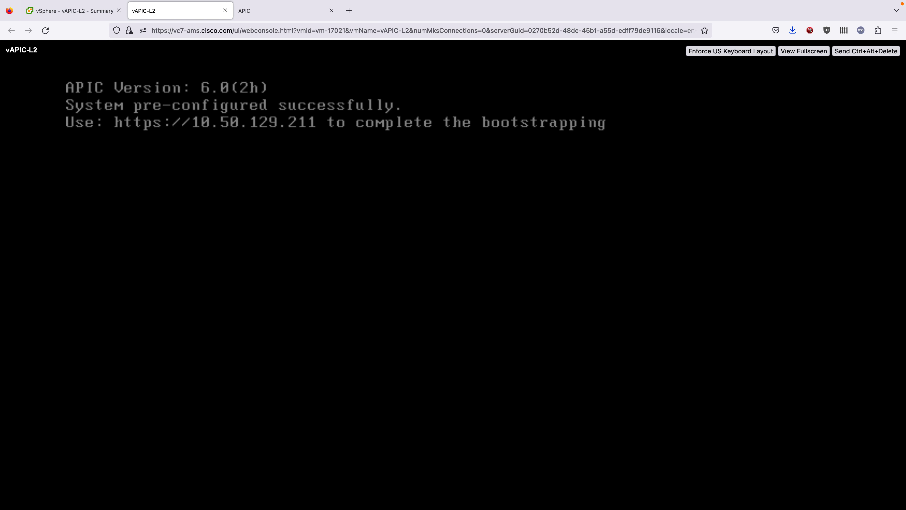
left_click(298, 16)
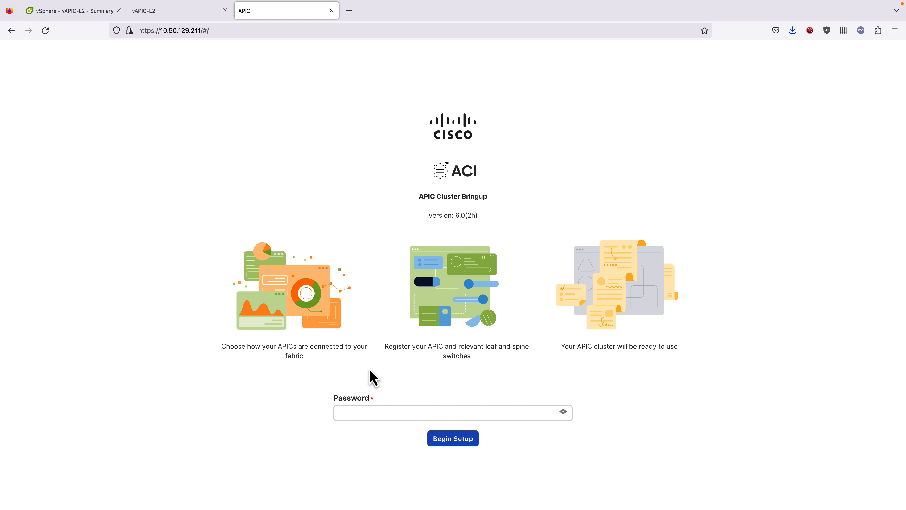
left_click(363, 414)
type("••••")
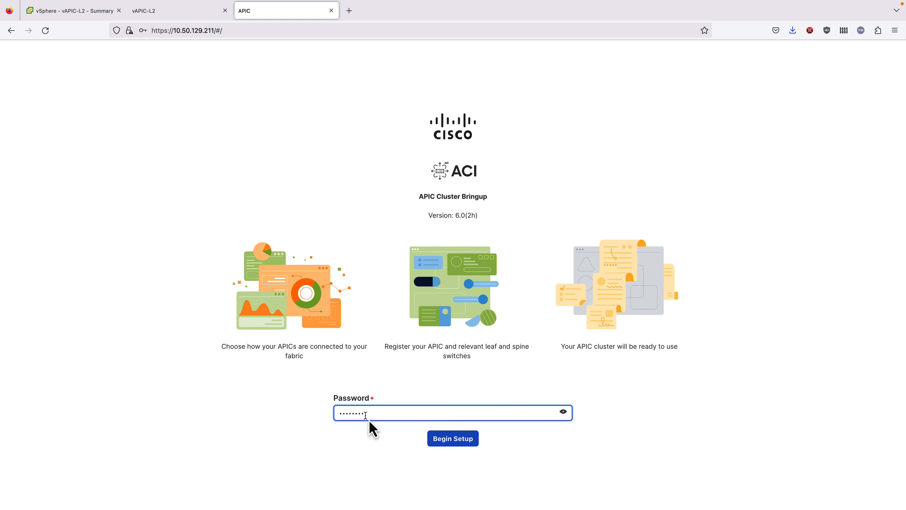
left_click(452, 444)
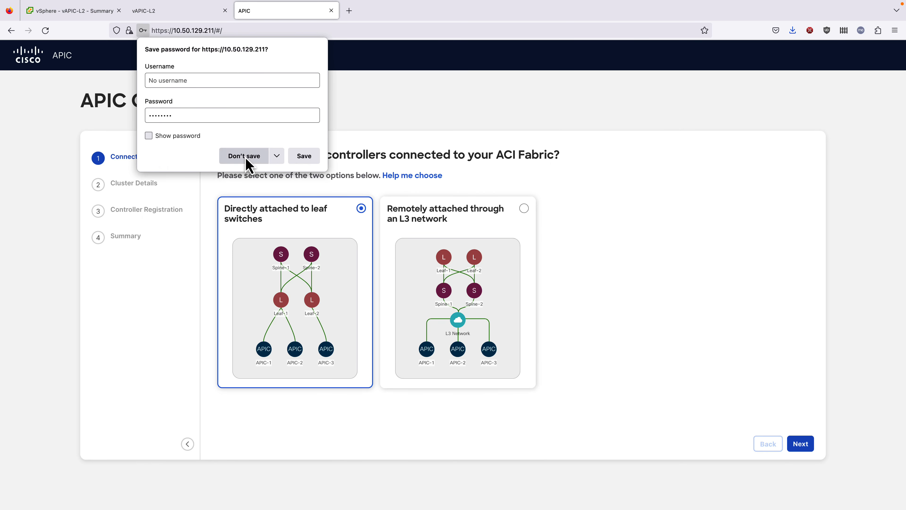
left_click(245, 156)
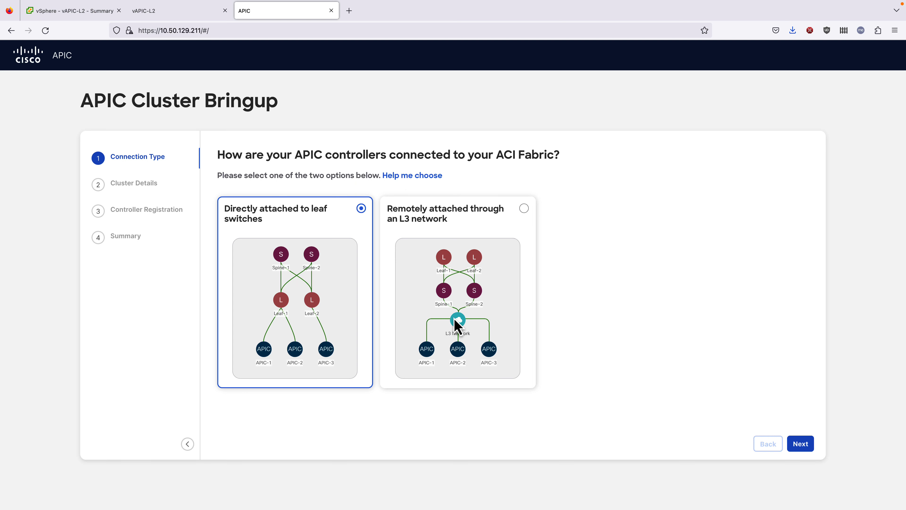
Review the help on direct and remote attachment, and continue with the controllers directly attached to leaf switches.
left_click(423, 176)
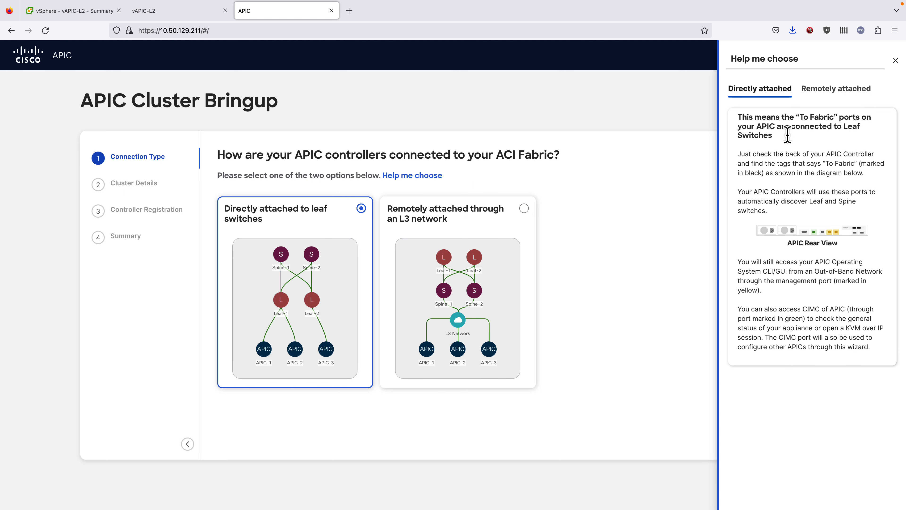
left_click(827, 92)
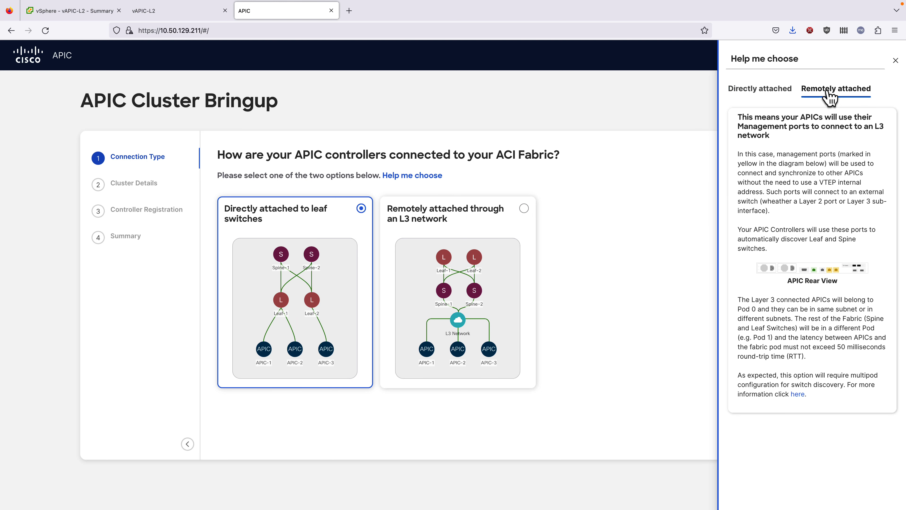
left_click(771, 93)
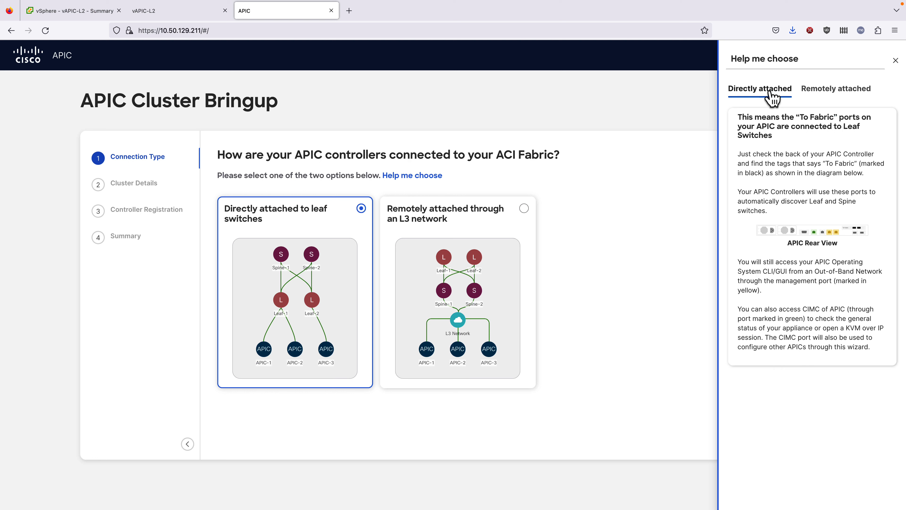
left_click(895, 61)
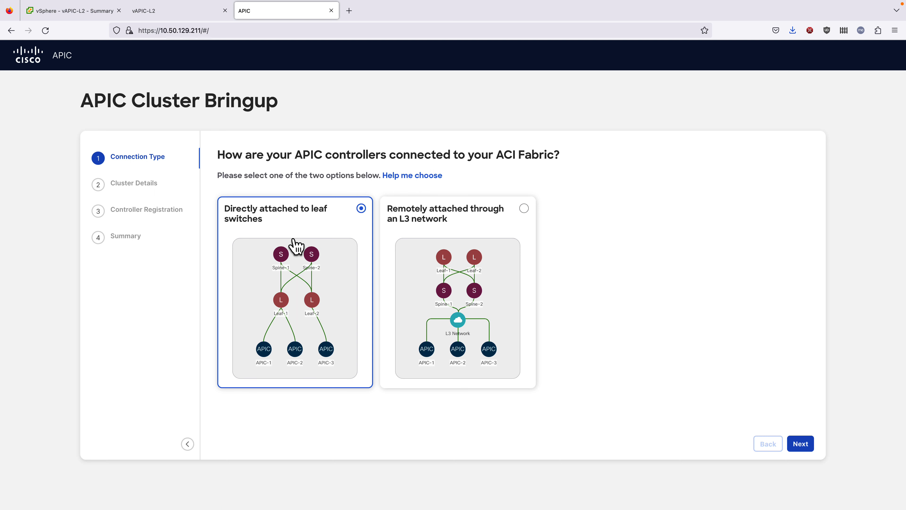
left_click(800, 443)
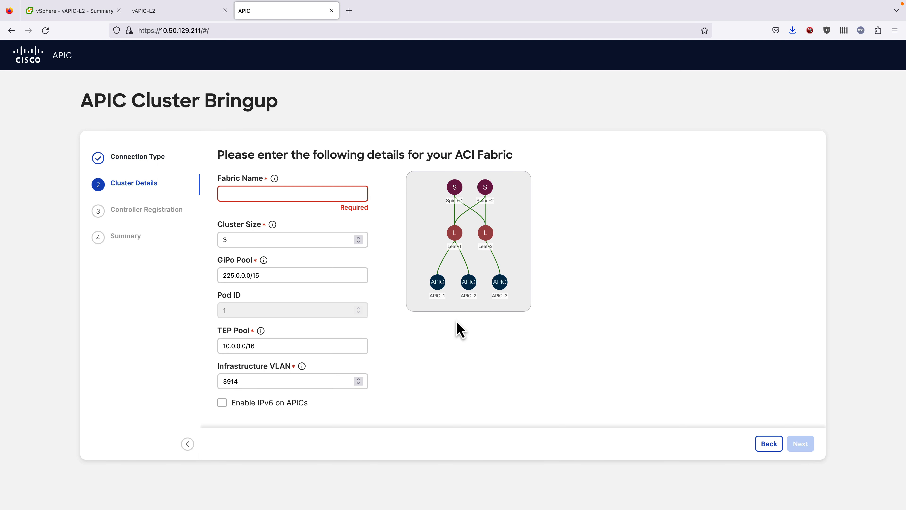
Name the fabric bcn-fab1 and set the cluster size to 1.
left_click(264, 196)
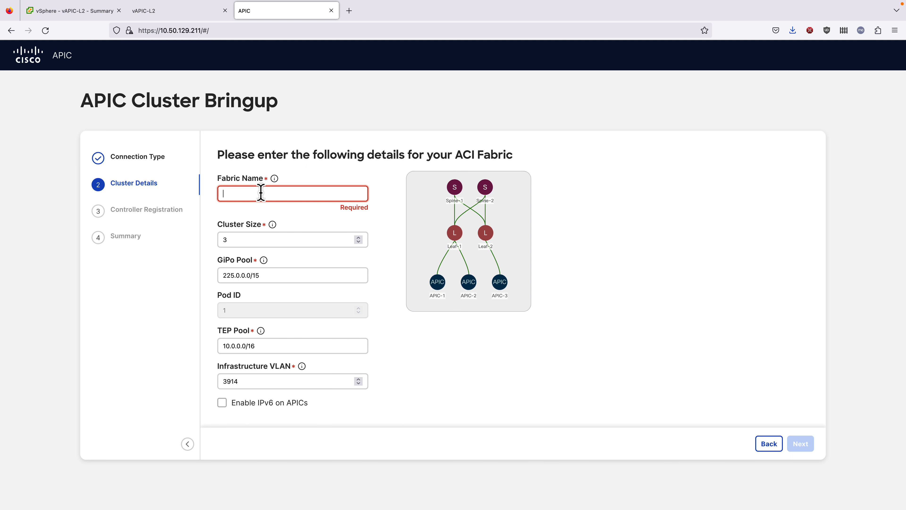
type("bcn-fab1")
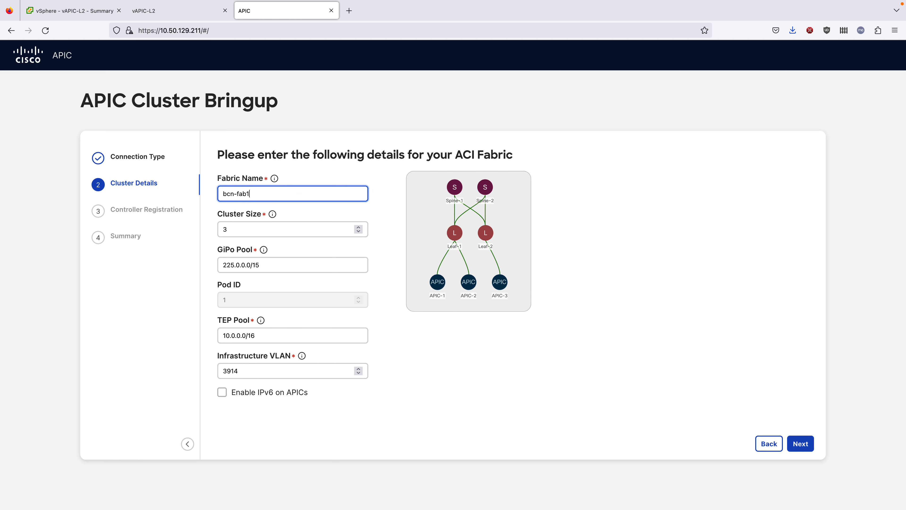
mouse_move(273, 216)
left_click(358, 231)
double_click(358, 232)
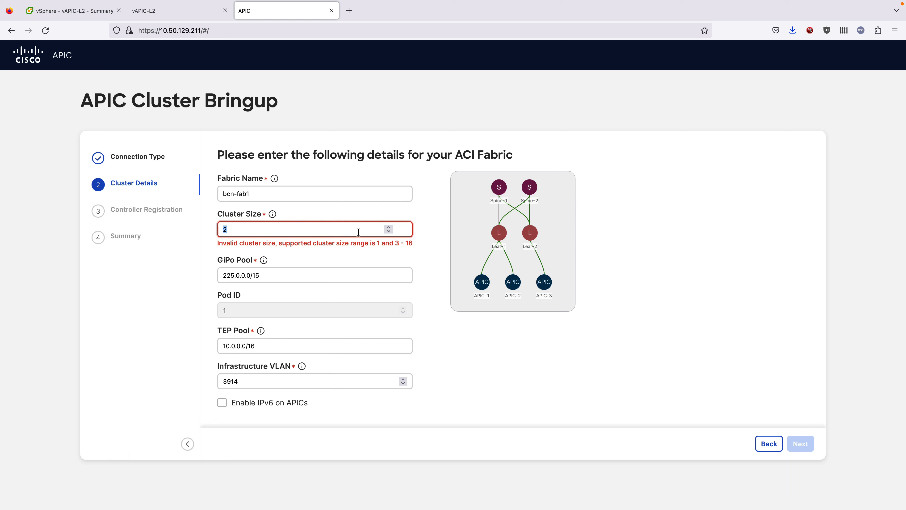
left_click(389, 232)
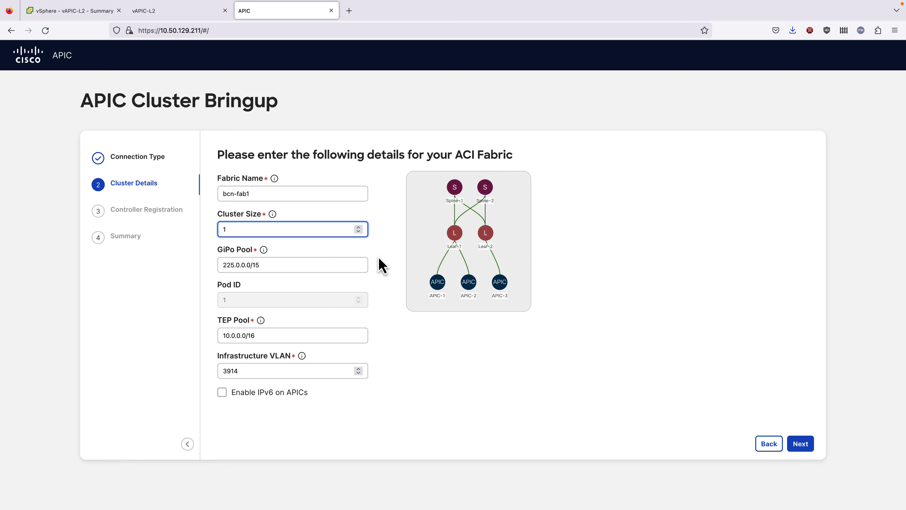
Check the GiPo Pool and TEP Pool descriptions and set the TEP Pool to 10.10.0.0/16.
mouse_move(266, 252)
left_click(293, 263)
mouse_move(264, 321)
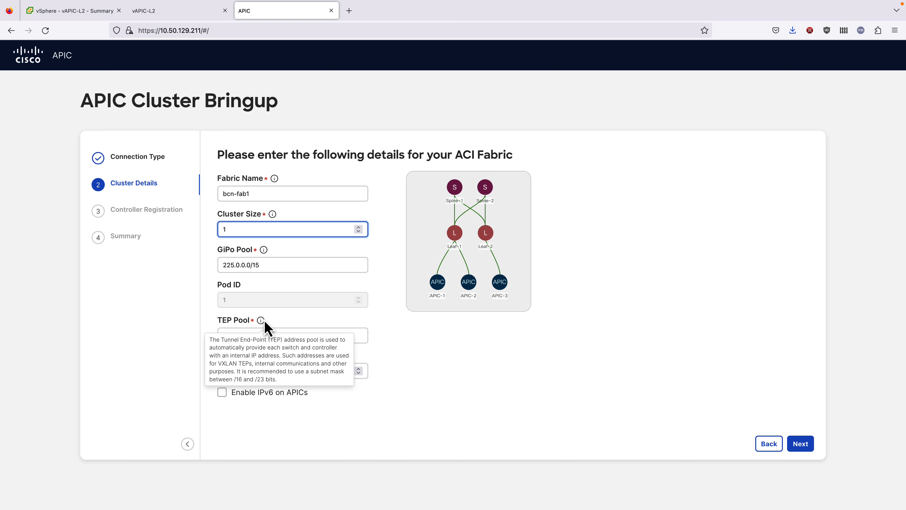
left_click(230, 335)
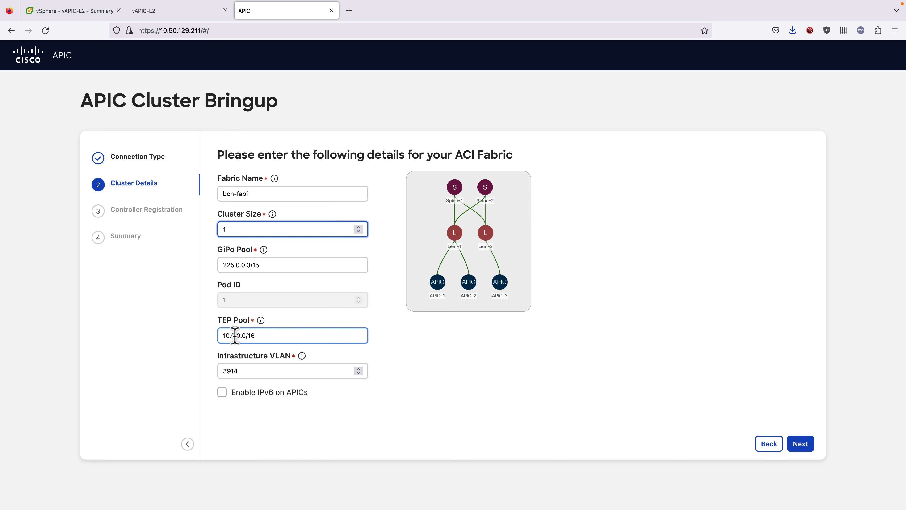
type("1")
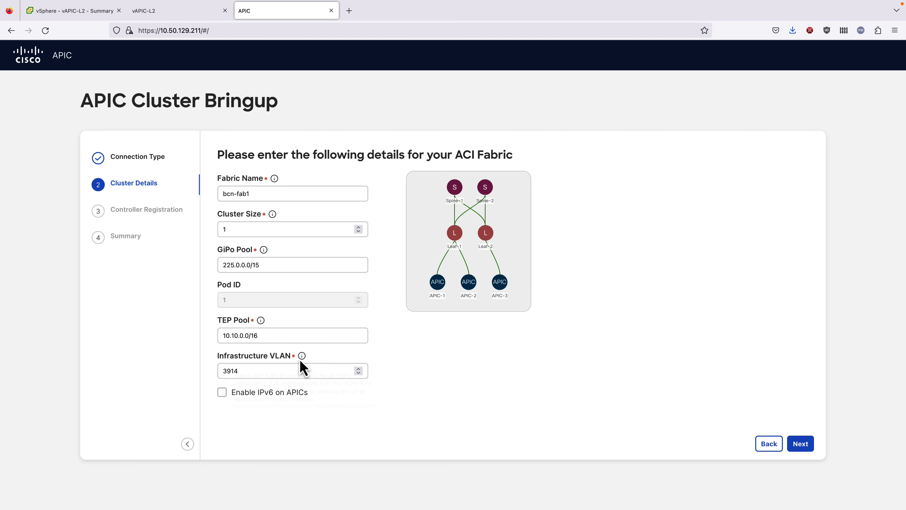
Set the Infrastructure VLAN to 3456 and continue to controller registration.
mouse_move(302, 355)
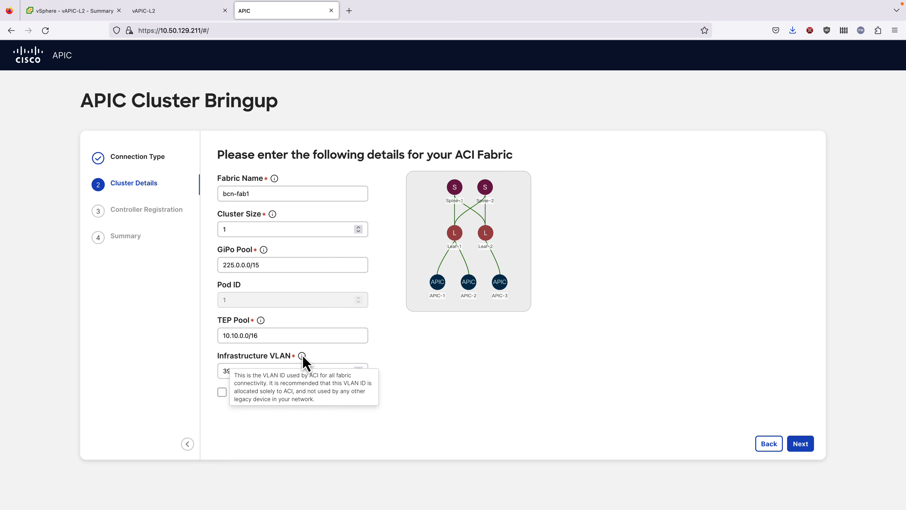
double_click(245, 369)
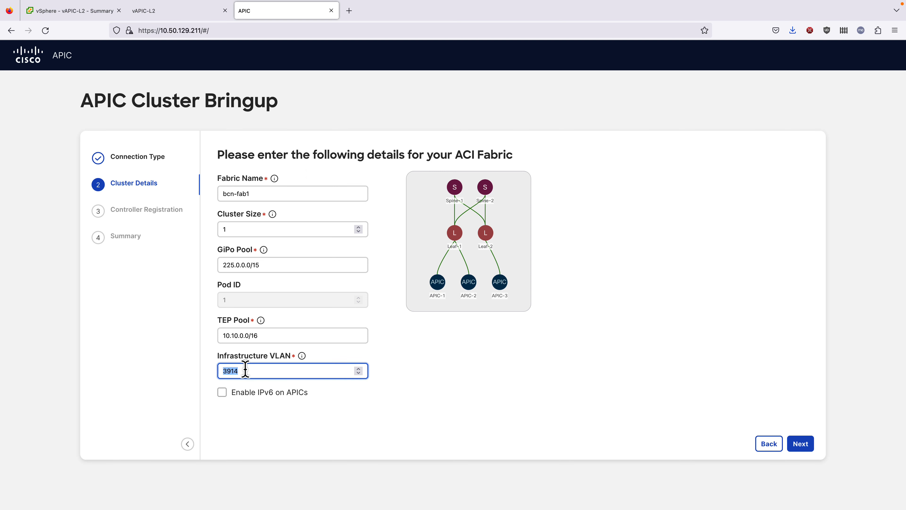
type("3456")
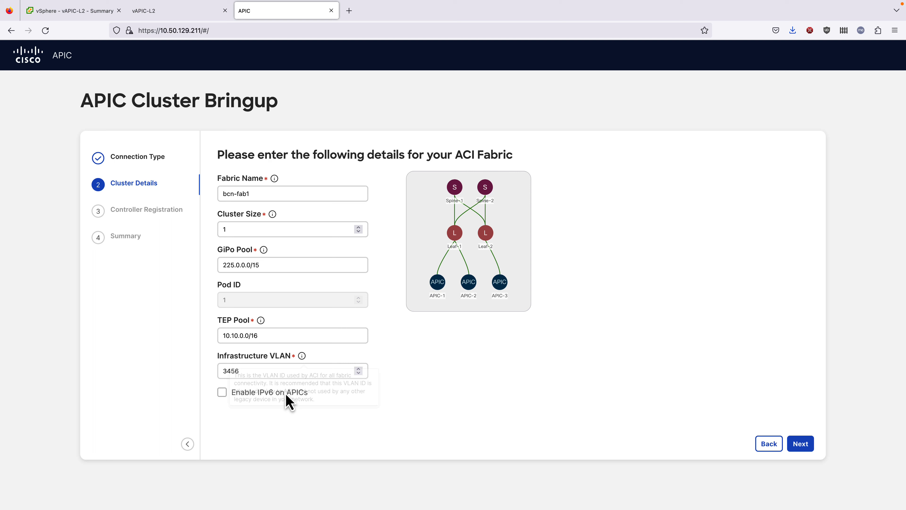
left_click(235, 370)
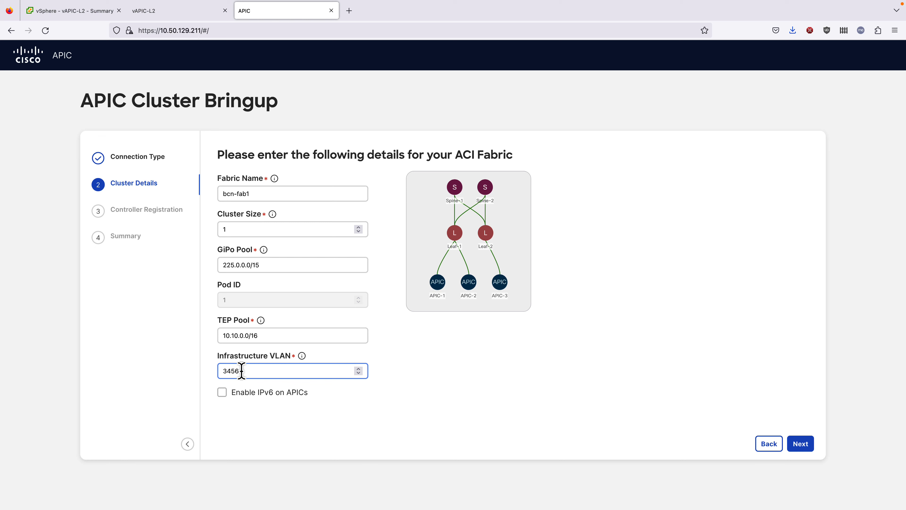
left_click(801, 443)
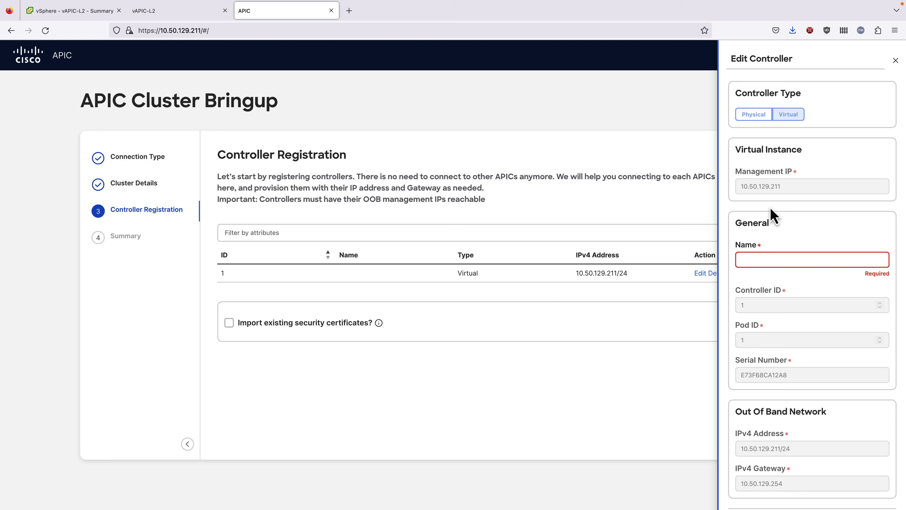
Name the virtual controller vapic-bcn-01 and save its details.
left_click(760, 261)
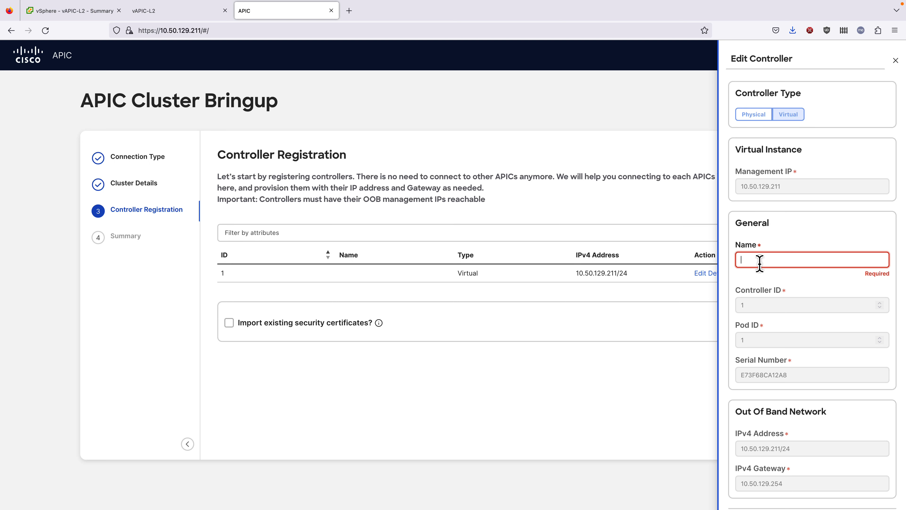
type("vap")
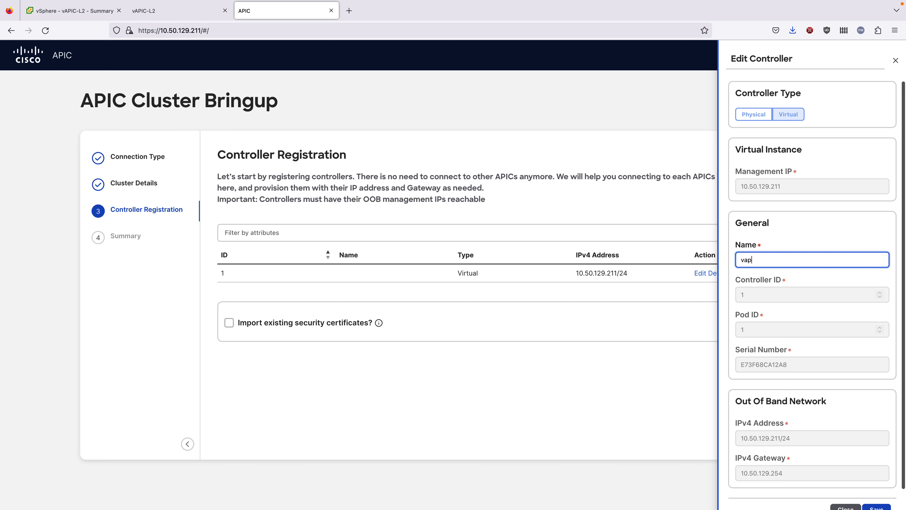
type("ic-bcn-01")
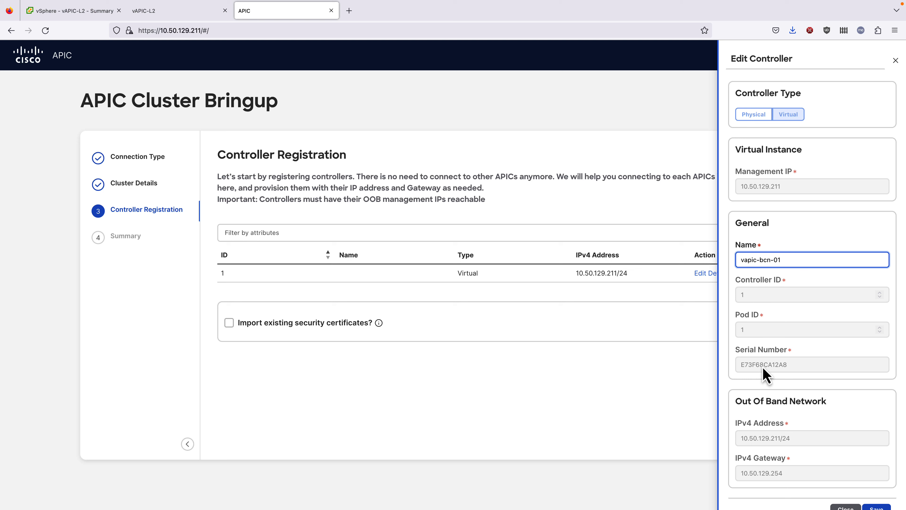
scroll(778, 373, "down", 1)
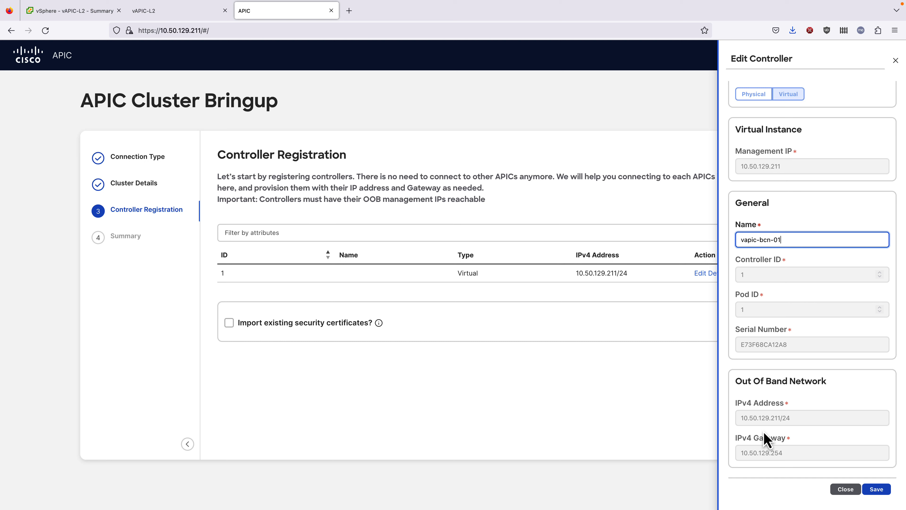
left_click(877, 489)
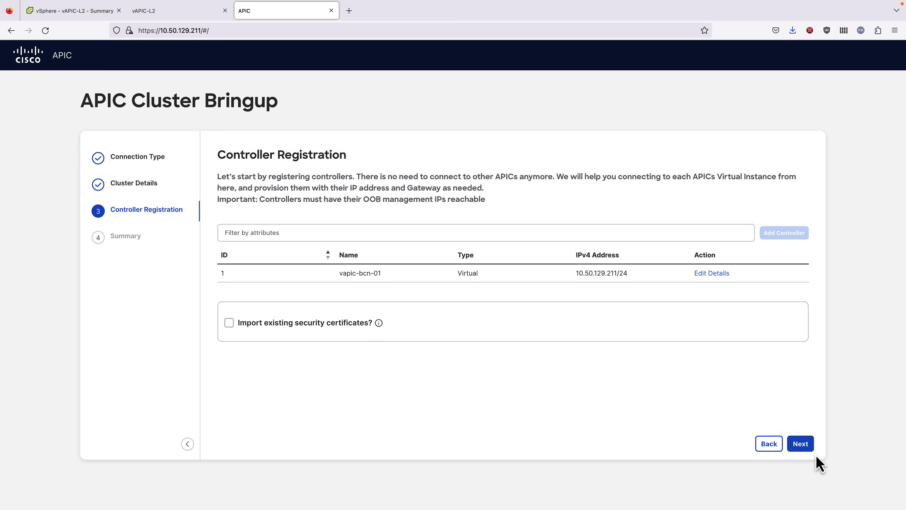
Continue to the summary, deploy the cluster and expand the bringup progress checks of vapic-bcn-01.
left_click(804, 446)
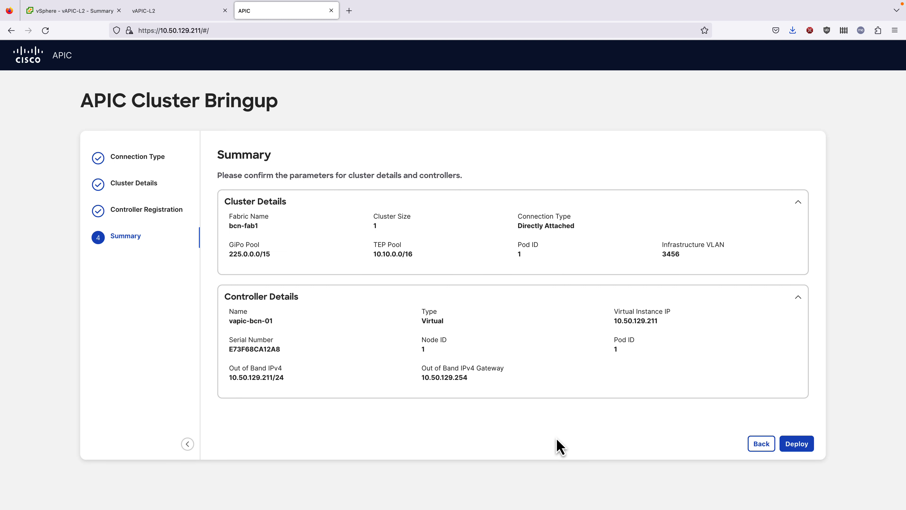
left_click(807, 446)
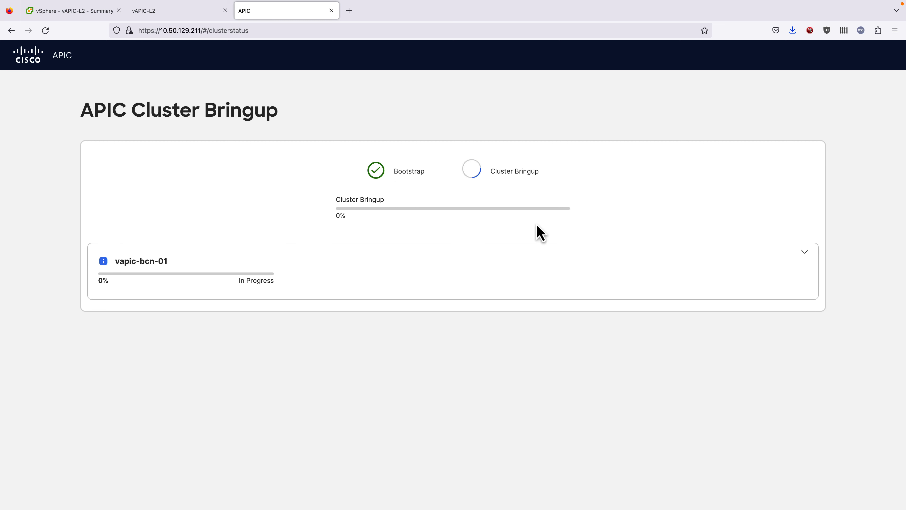
left_click(805, 253)
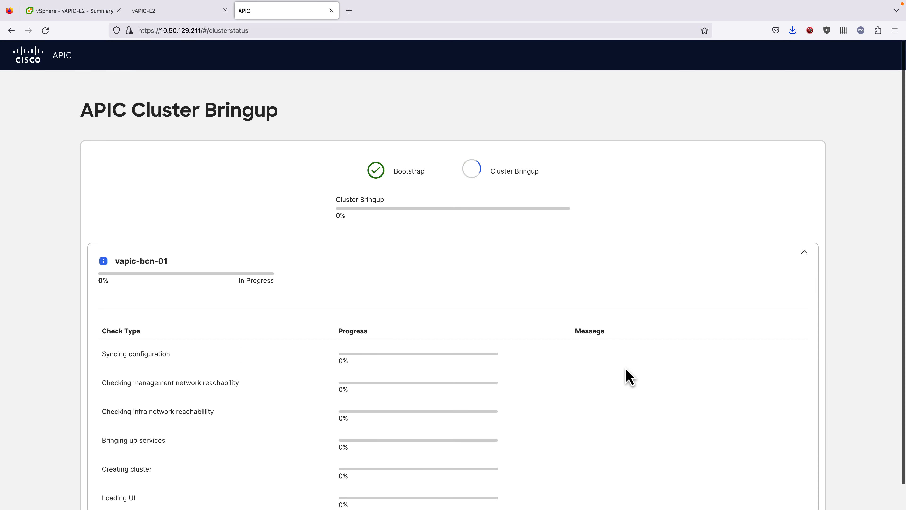
scroll(624, 378, "down", 1)
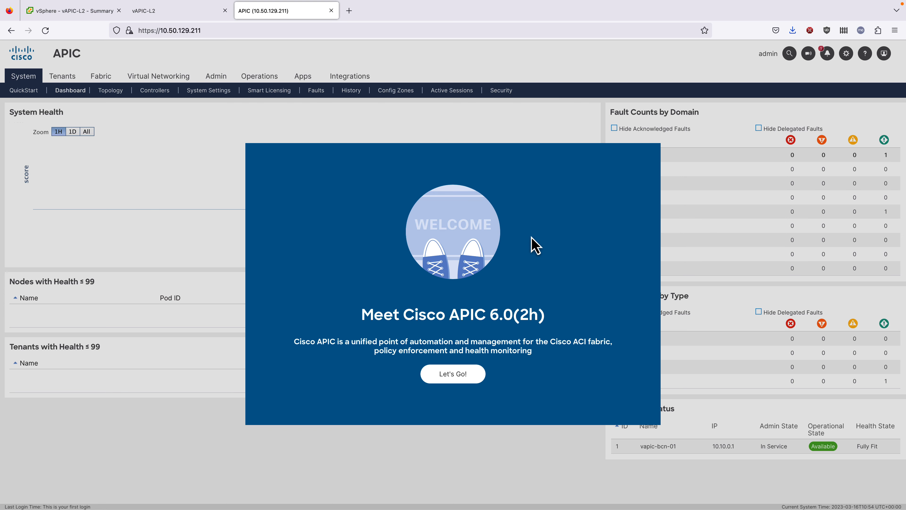
Proceed past the APIC 6.0(2h) welcome screen and dismiss the error dialog over the What's New page.
left_click(460, 380)
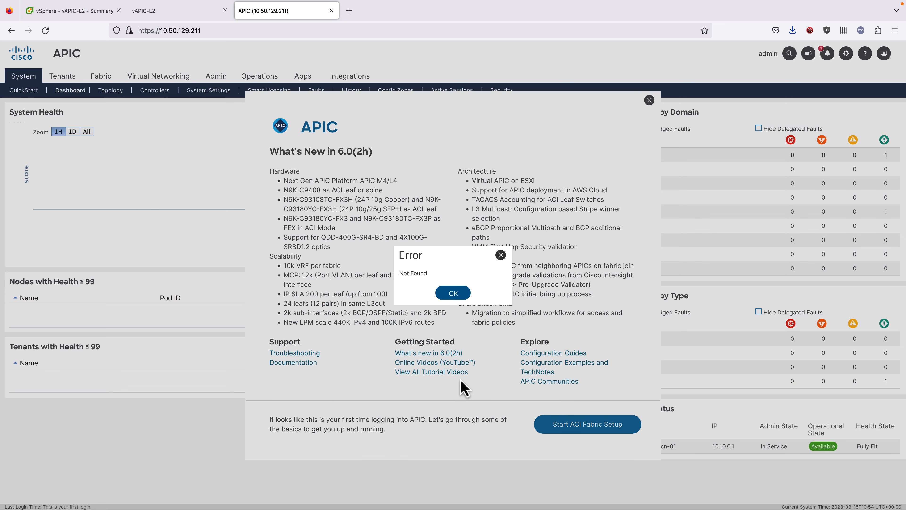
left_click(453, 293)
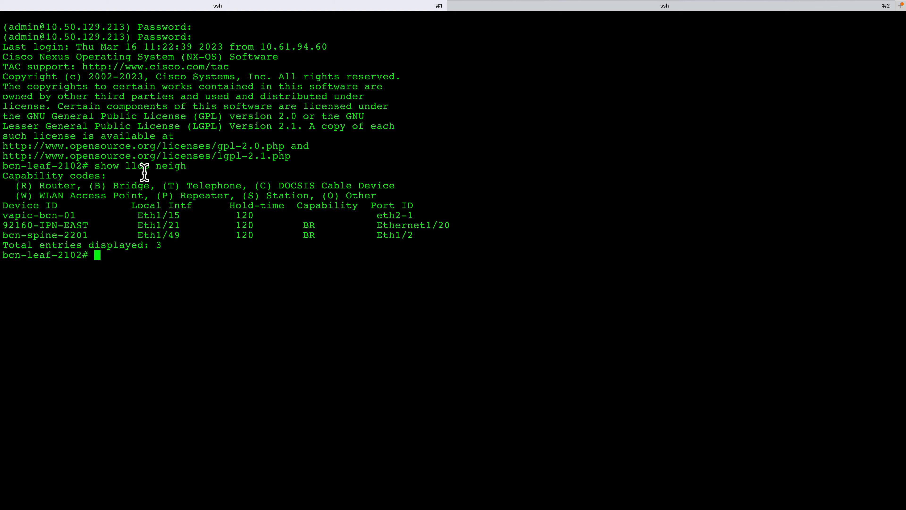
In the SSH terminal, examine the LLDP neighbors of bcn-leaf-2102, including the vapic-bcn-01 entry, and those of bcn-leaf-2101.
double_click(29, 214)
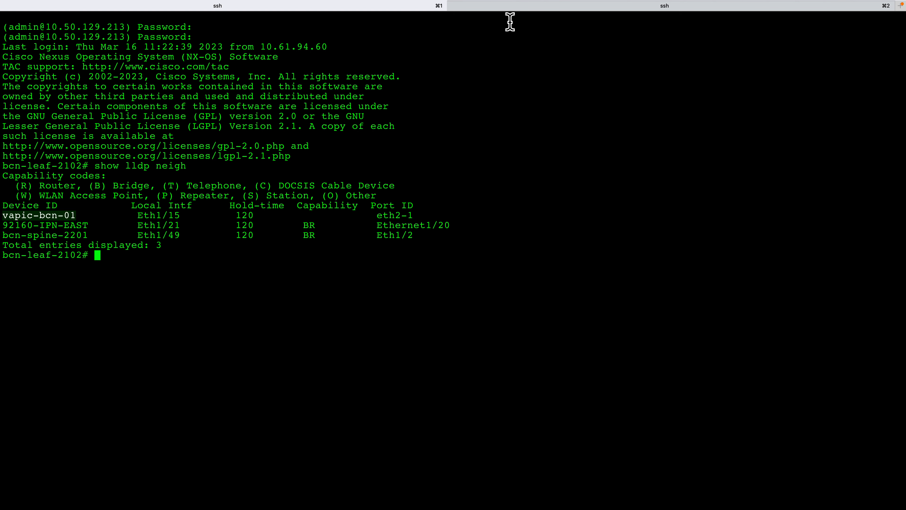
left_click(520, 6)
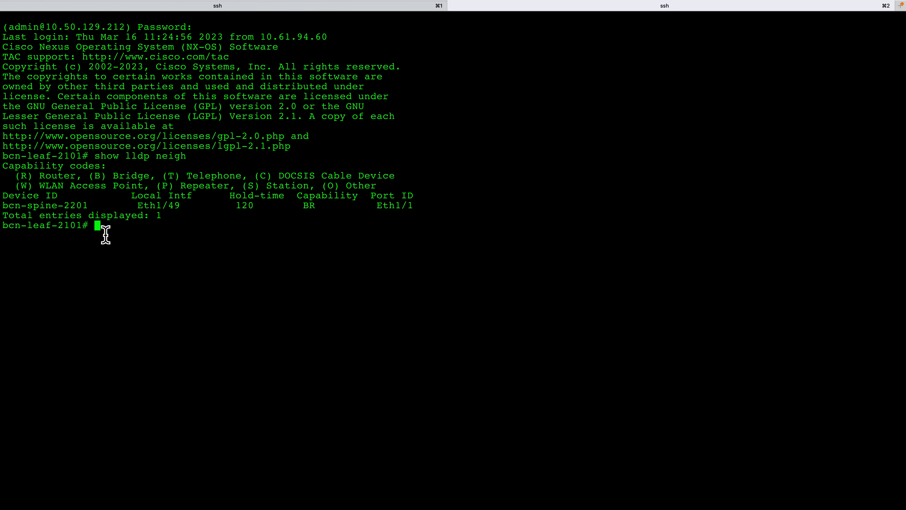
left_click(256, 6)
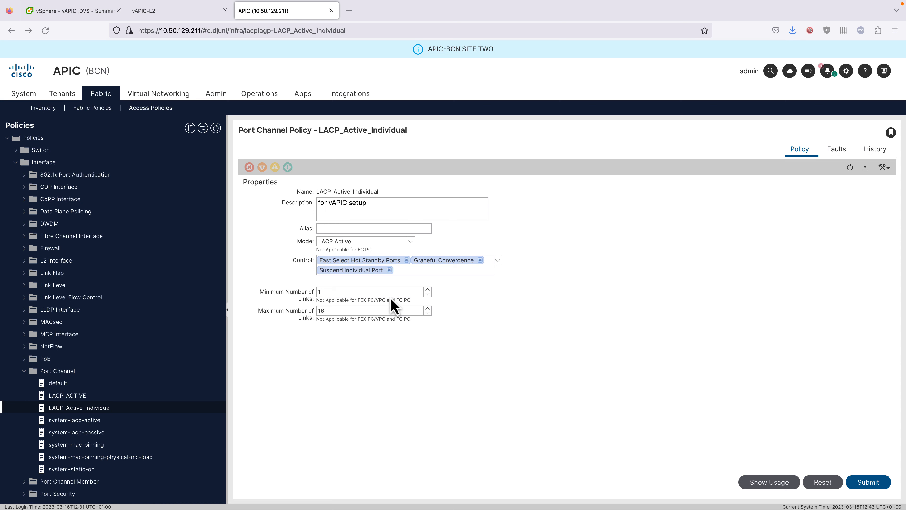
Review the mode options of the LACP_Active_Individual port channel policy and remove Suspend Individual Port from its controls.
left_click(361, 243)
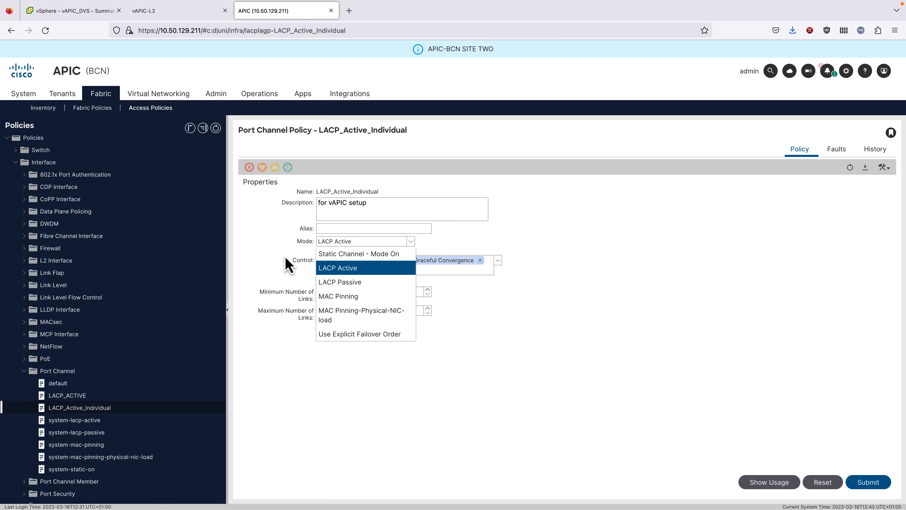
left_click(276, 262)
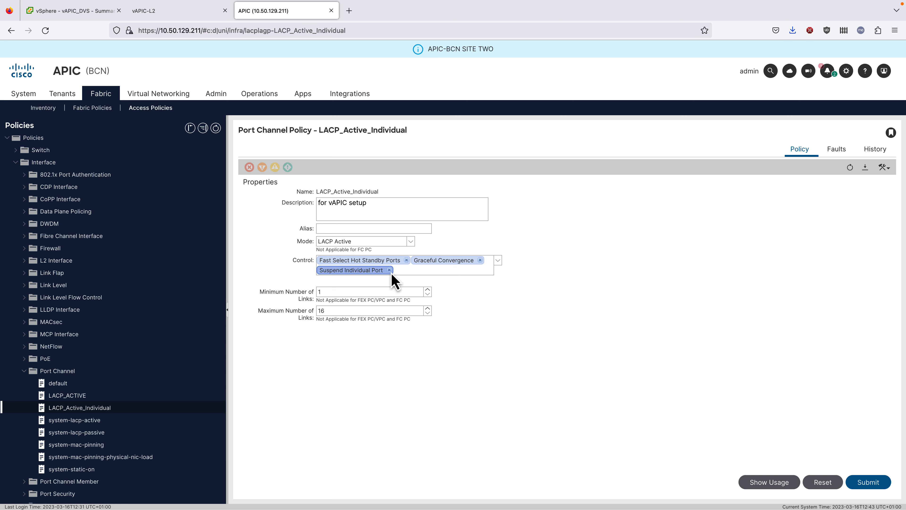
left_click(389, 270)
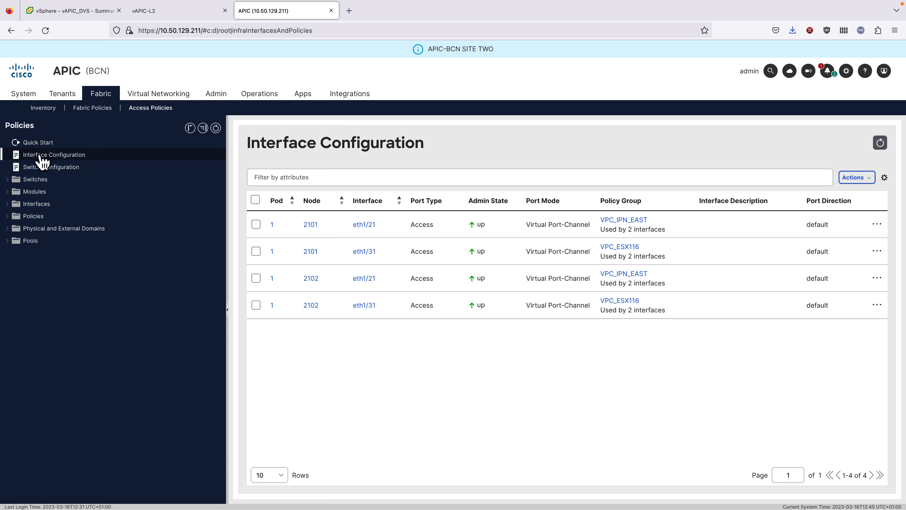
Start a new leaf access interface configuration with vPC aggregation and choose VPC2101-02 as the vPC leaf switch pair.
left_click(860, 177)
left_click(819, 198)
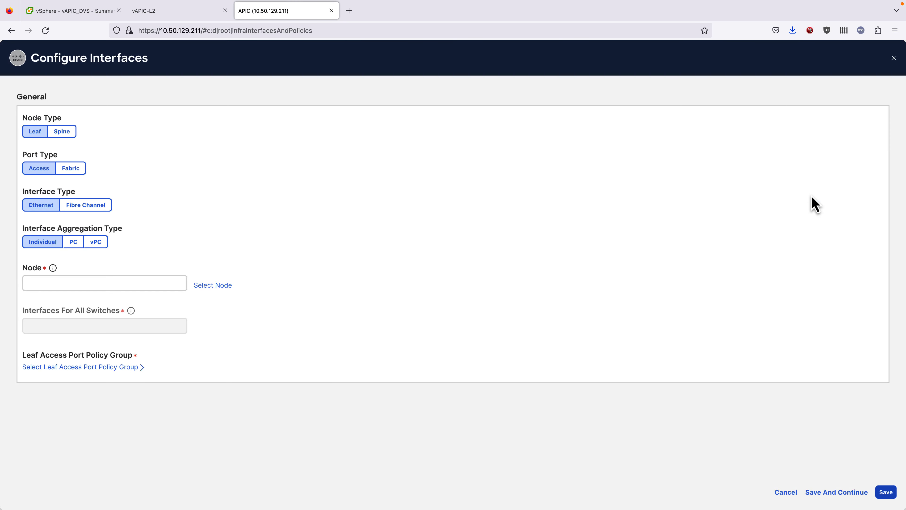
left_click(102, 244)
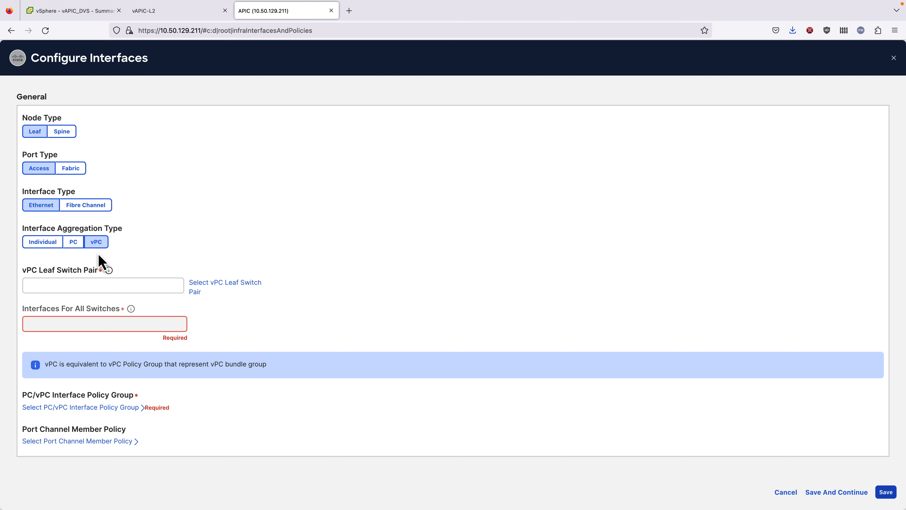
mouse_move(110, 276)
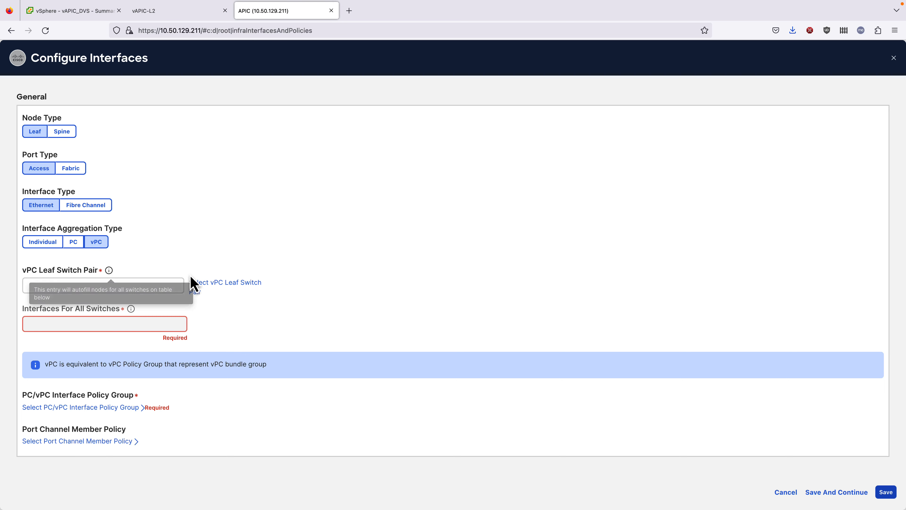
left_click(203, 284)
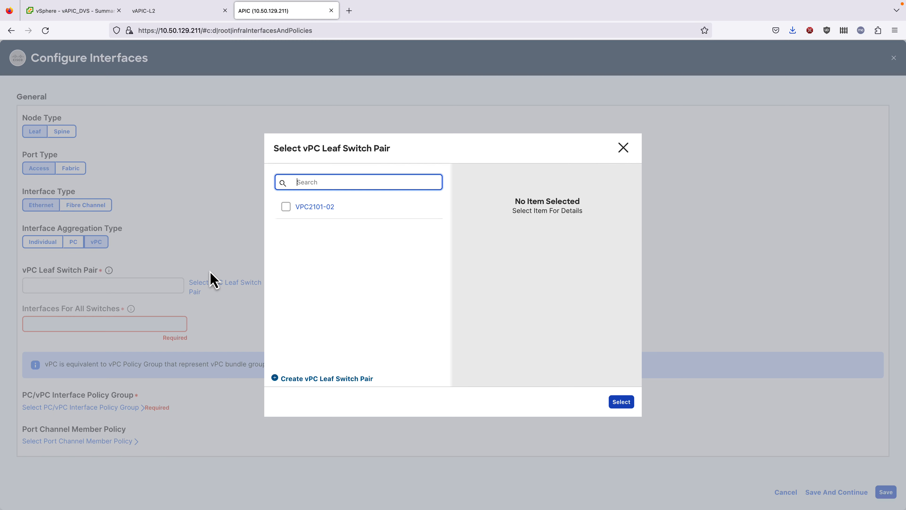
left_click(286, 206)
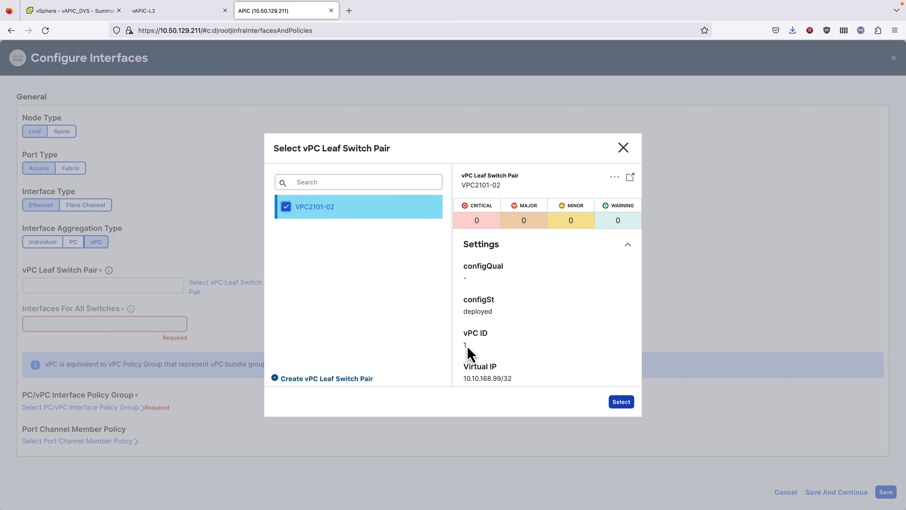
left_click(620, 403)
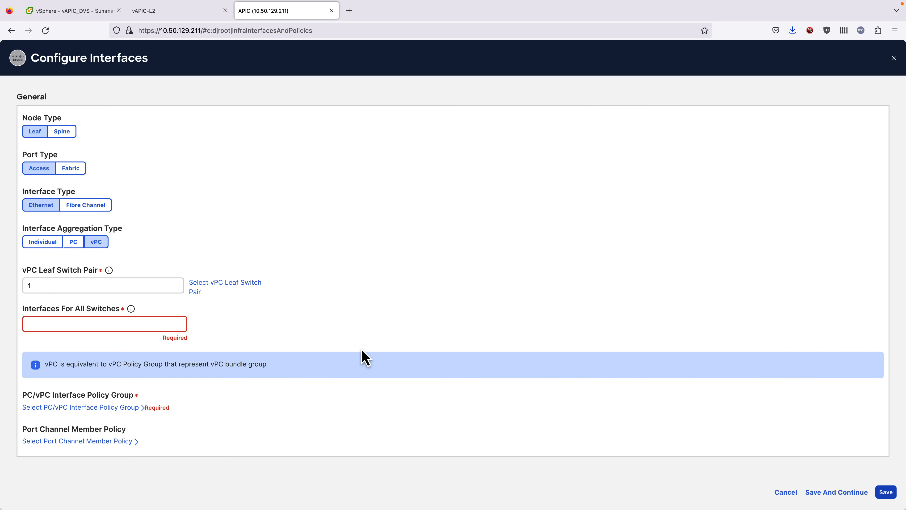
Set the interfaces for all switches to 1/15, assign the VPC_ESX_101 policy group, and save the interface configuration.
left_click(152, 324)
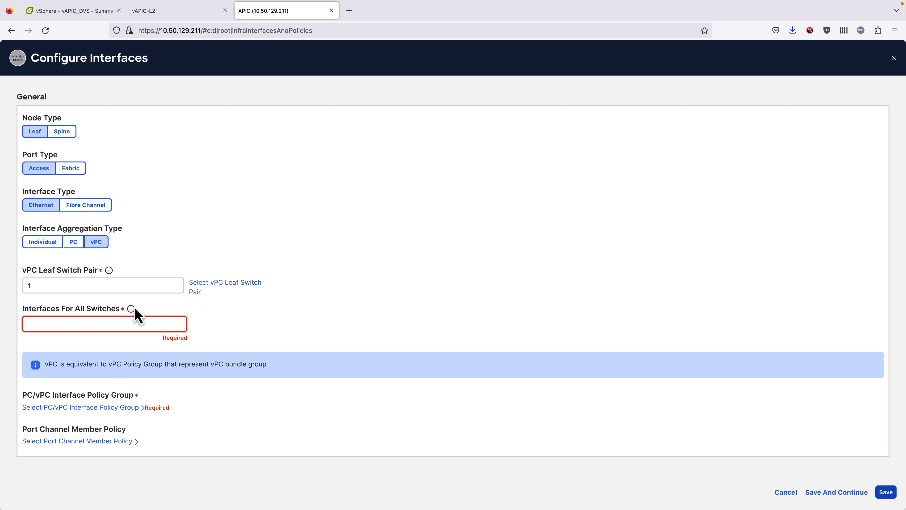
mouse_move(133, 308)
type("1/15")
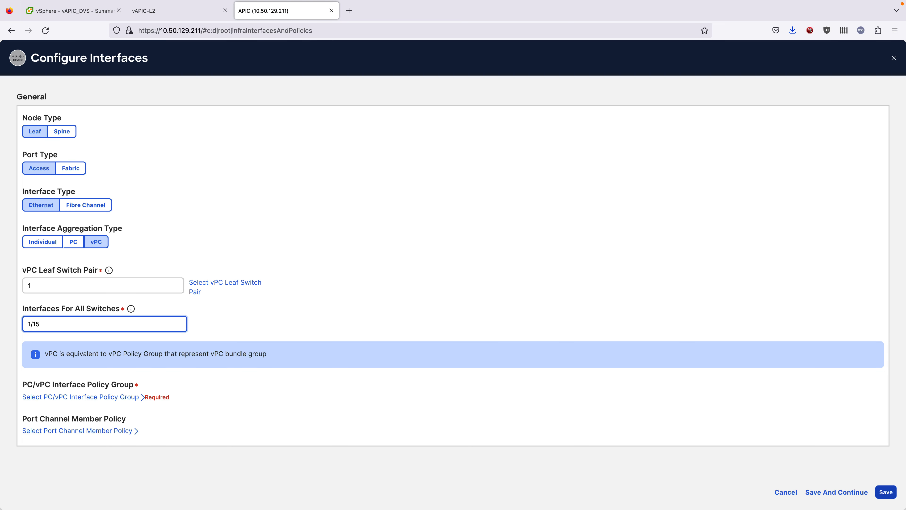
left_click(232, 327)
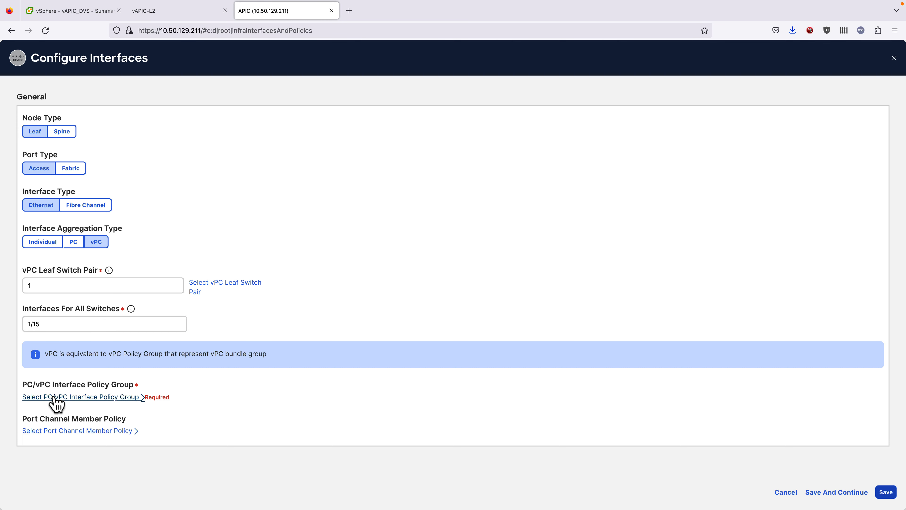
left_click(70, 397)
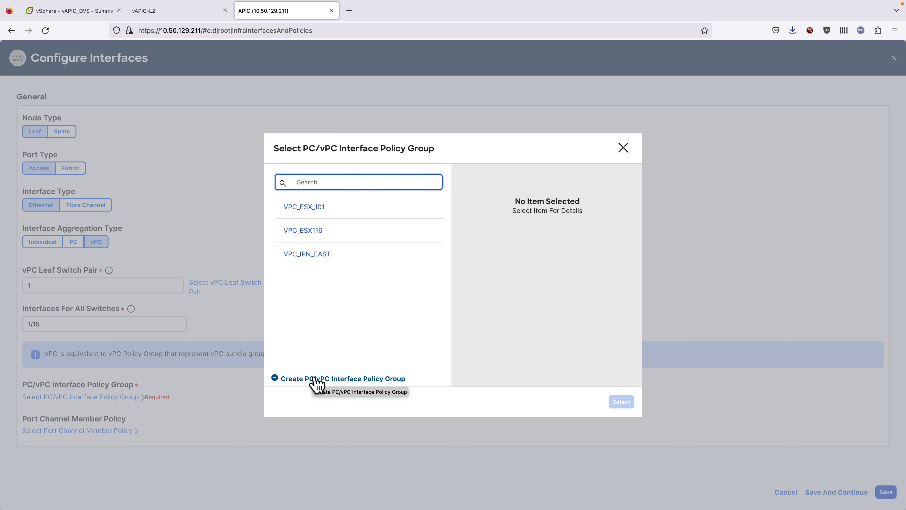
left_click(336, 214)
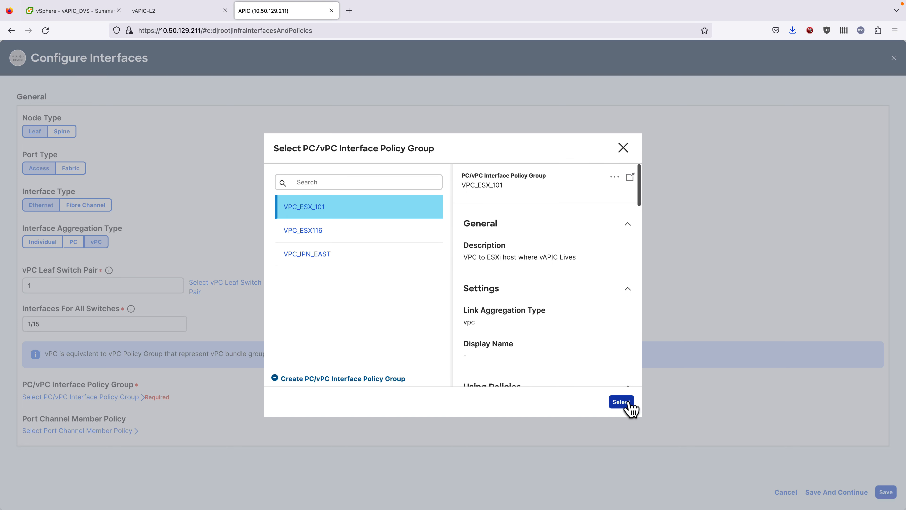
left_click(623, 403)
scroll(227, 414, "down", 1)
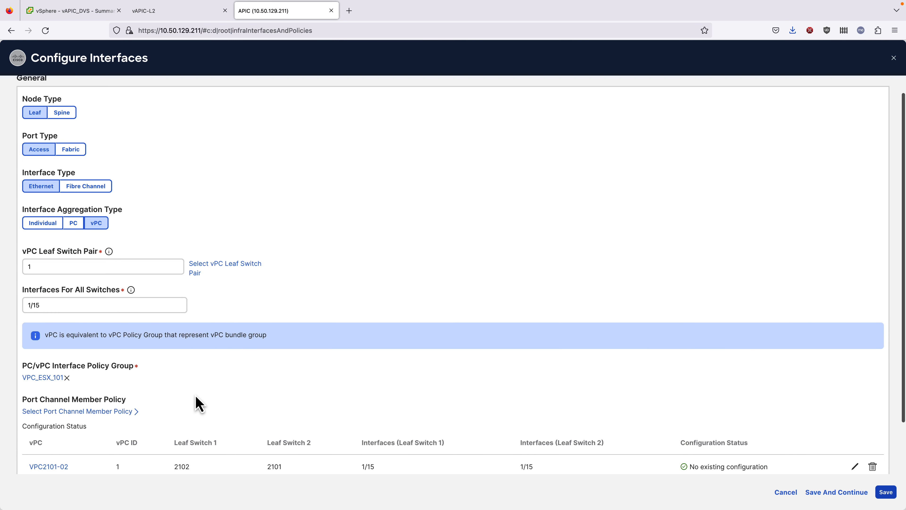
scroll(195, 397, "down", 3)
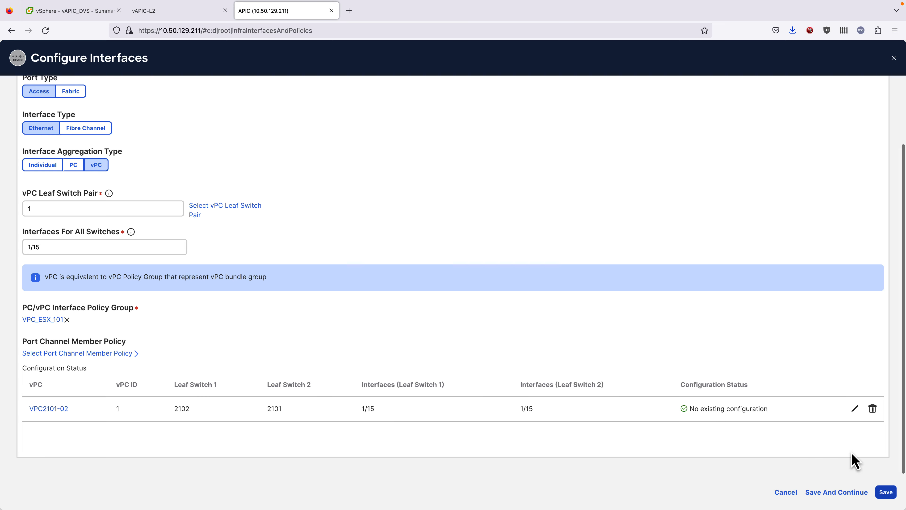
left_click(886, 492)
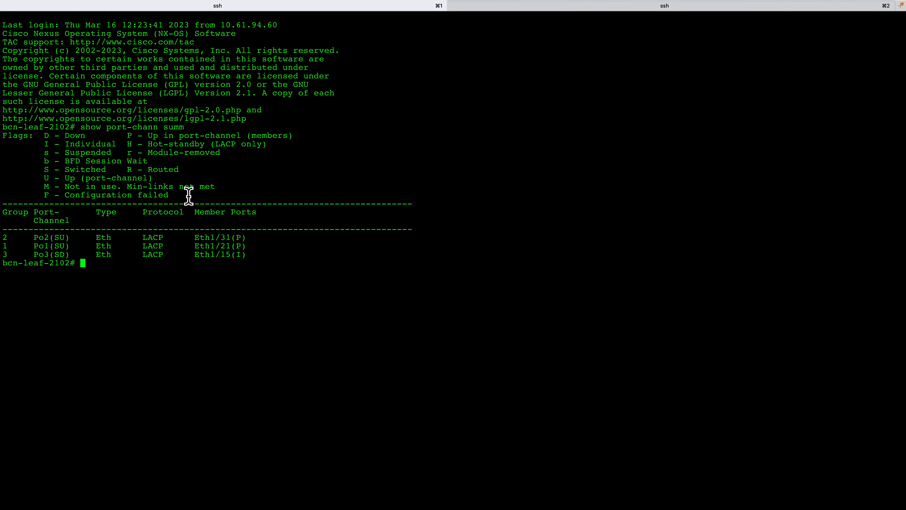
In the SSH terminal, examine the Eth1/15 member port in bcn-leaf-2102's port channel summary and switch to the other leaf's session.
left_click_drag(246, 254, 195, 254)
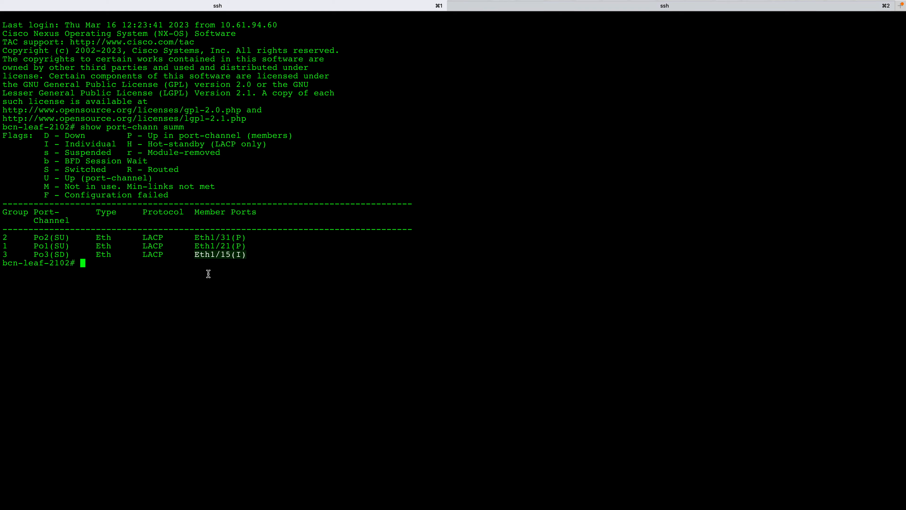
left_click(228, 270)
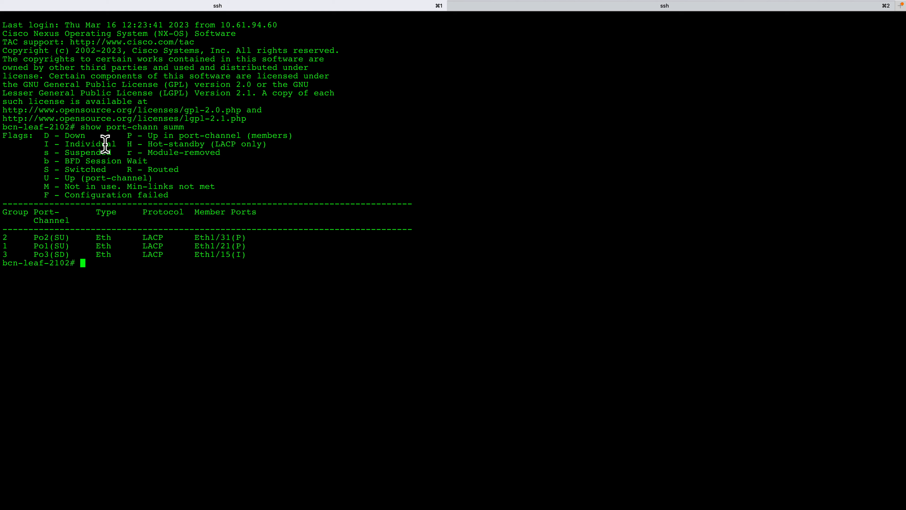
left_click(493, 6)
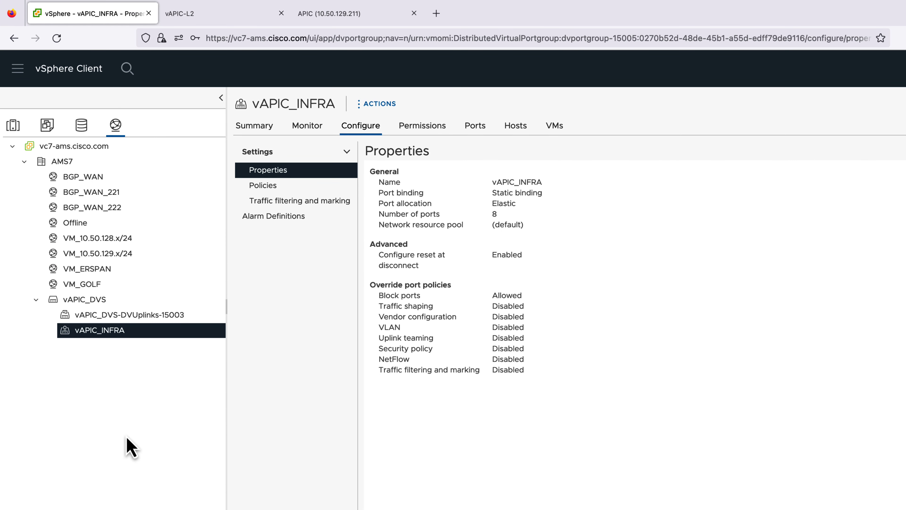
In the vSphere Client, edit the vAPIC_INFRA port group's teaming and failover and move LAG_VAPIC up to the active uplinks.
right_click(112, 336)
left_click(145, 362)
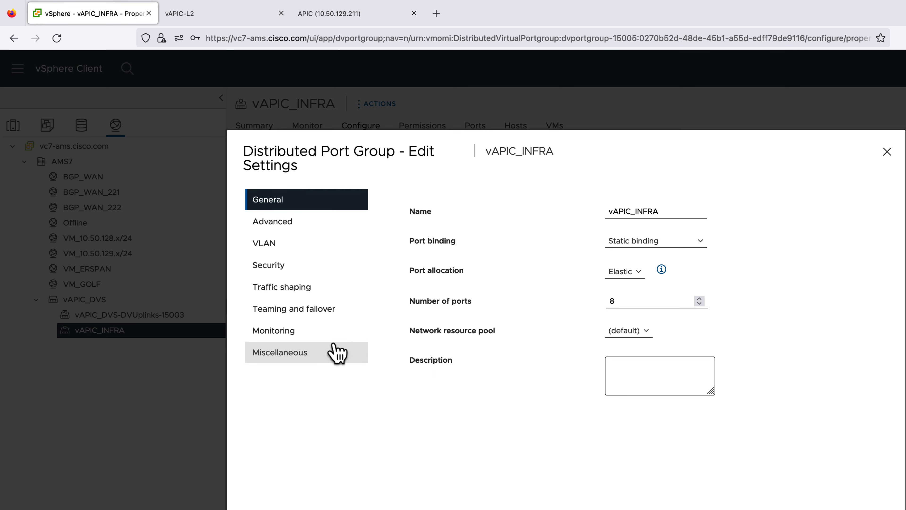
left_click(298, 310)
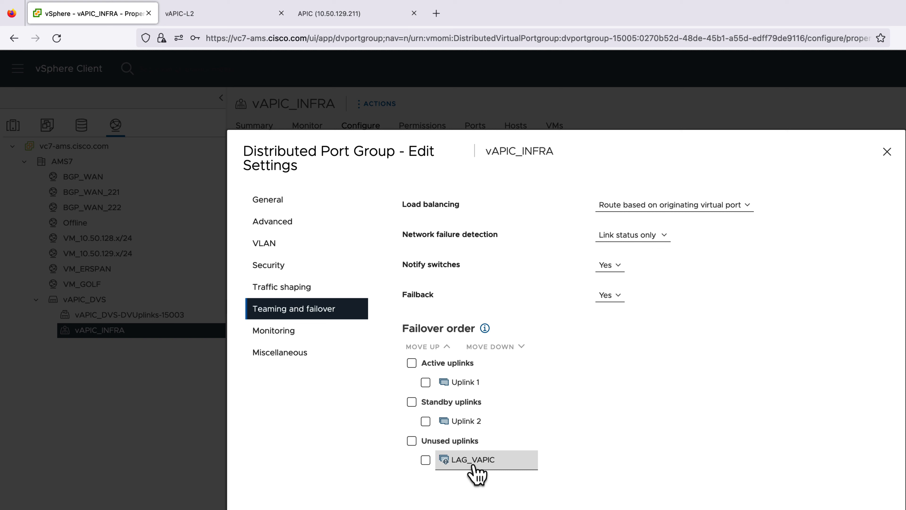
left_click(425, 459)
left_click(430, 346)
left_click(431, 346)
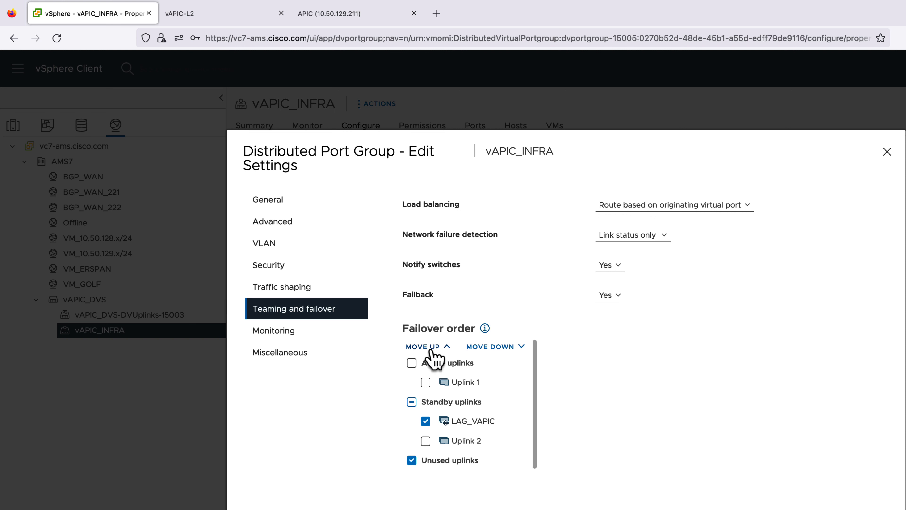
left_click(431, 346)
left_click(426, 401)
Move Uplink 1 and Uplink 2 down to the unused uplinks and apply the port group settings.
left_click(426, 383)
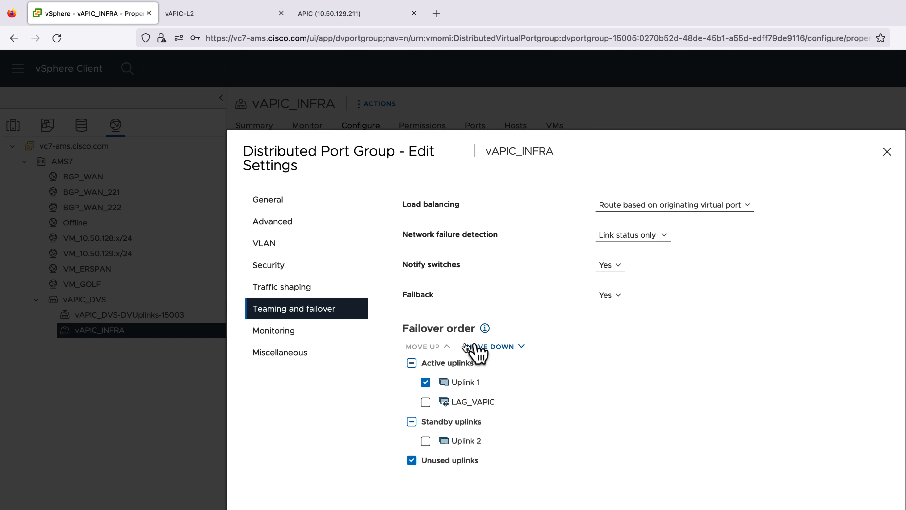
left_click(494, 347)
left_click(494, 347)
left_click(494, 347)
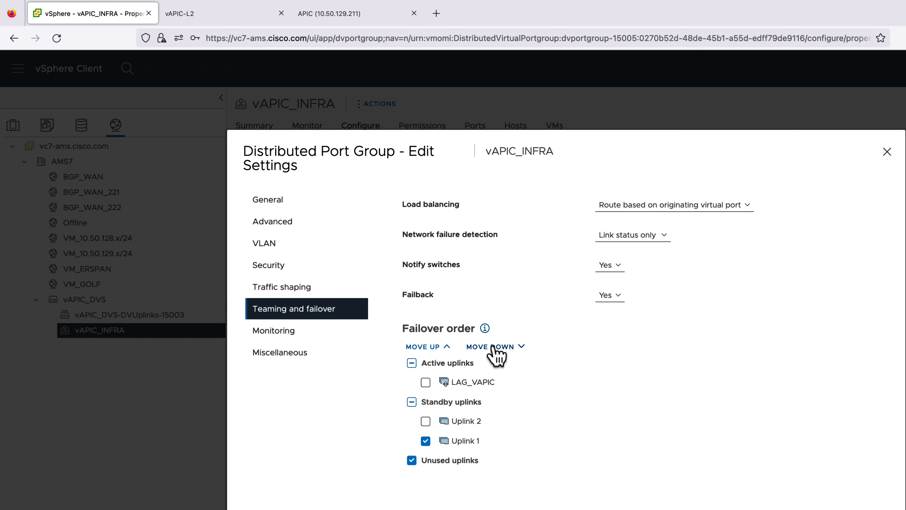
left_click(494, 347)
left_click(455, 421)
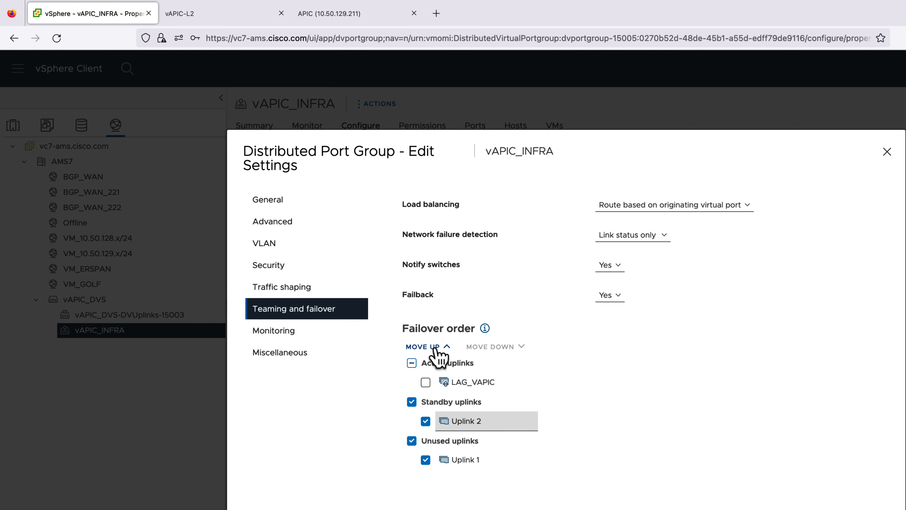
left_click(411, 441)
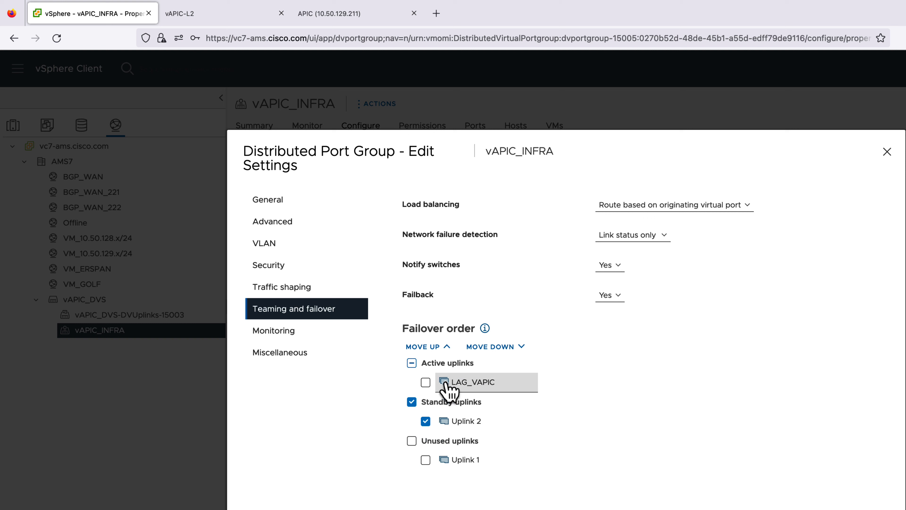
left_click(493, 348)
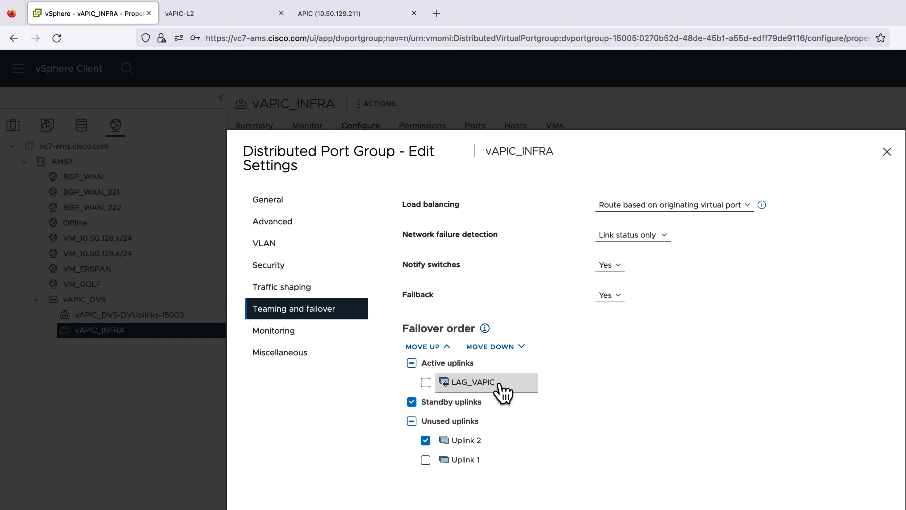
left_click(439, 387)
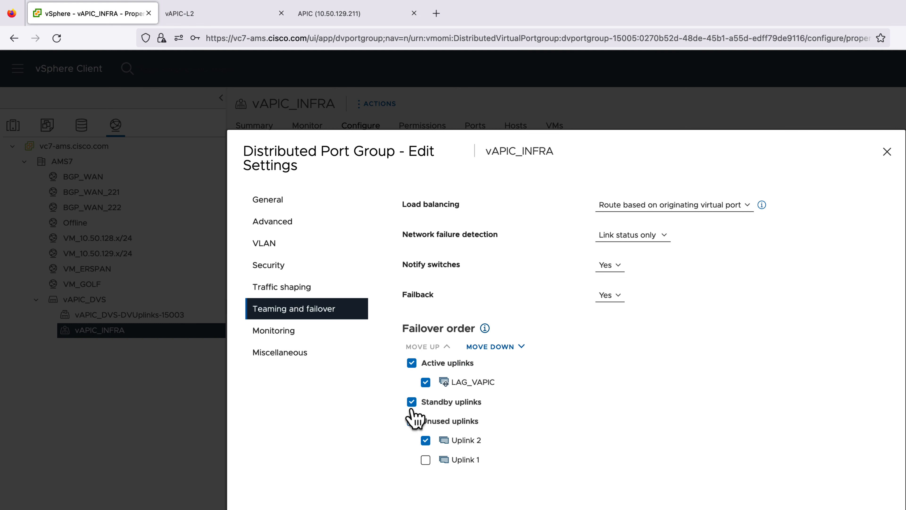
left_click(426, 441)
left_click(875, 509)
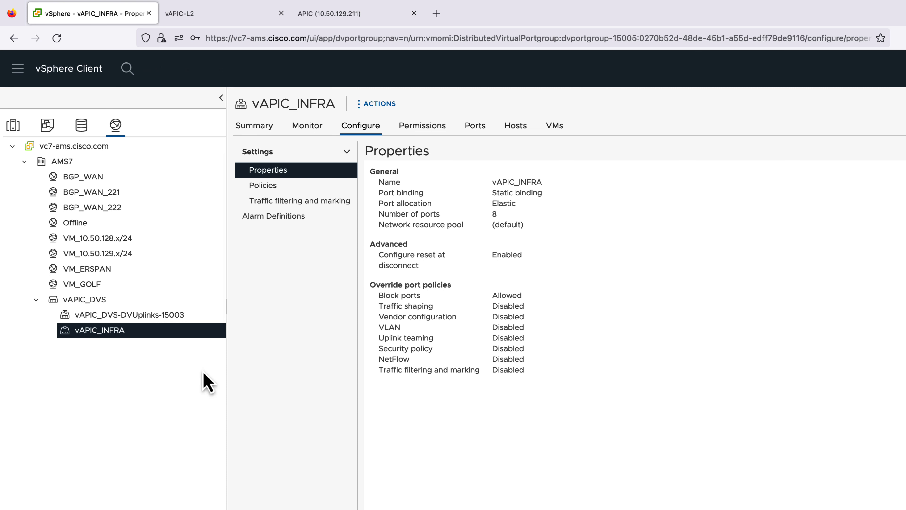
Start Add and Manage Hosts on vAPIC_DVS, select member host 10.50.129.109 and proceed to its physical adapters.
left_click(97, 300)
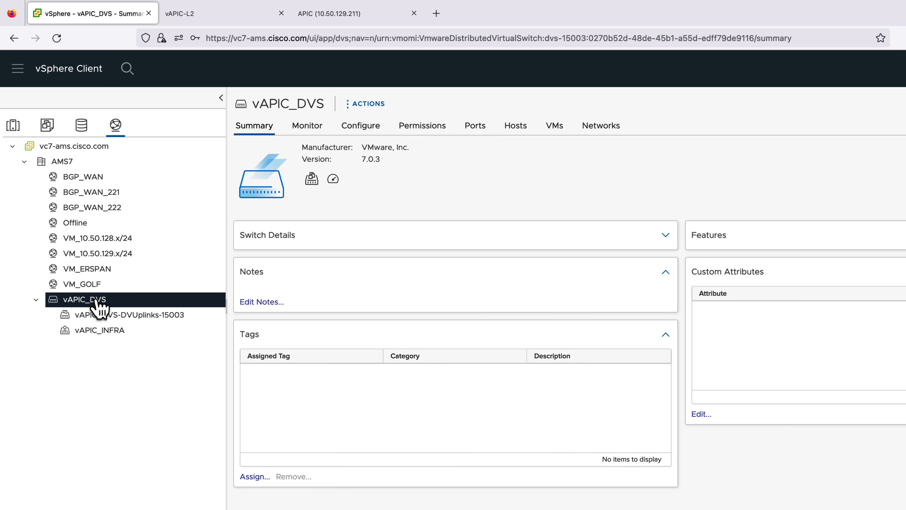
right_click(96, 301)
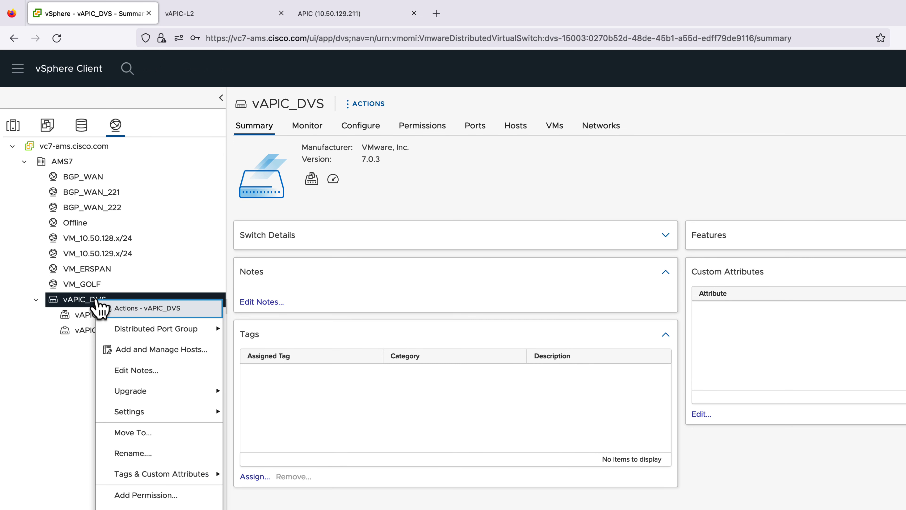
left_click(132, 353)
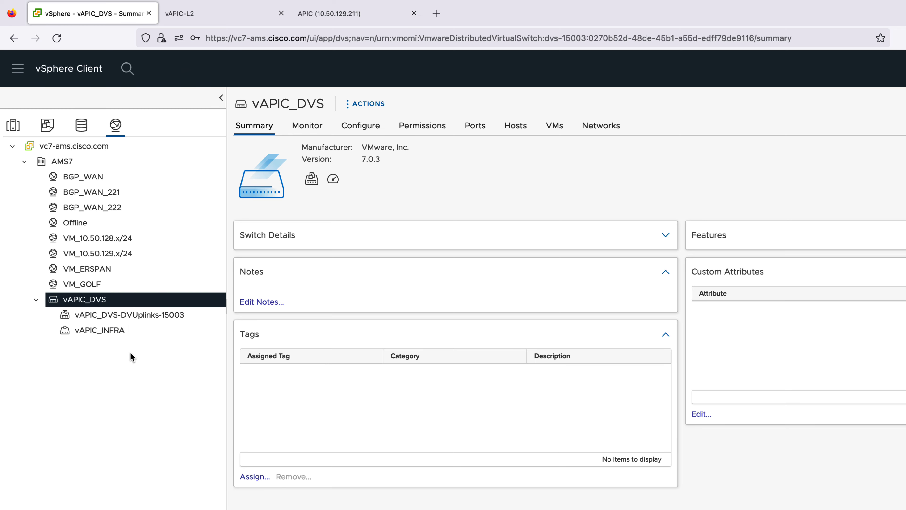
left_click(439, 235)
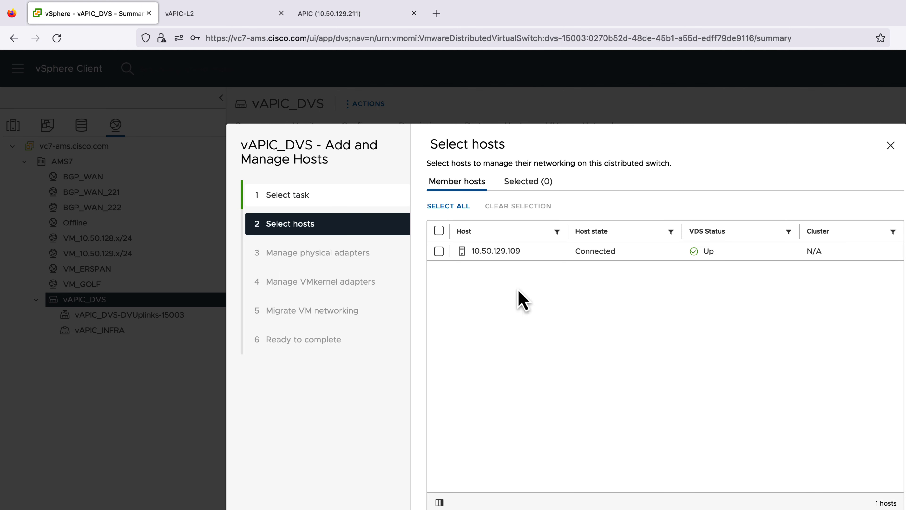
left_click(439, 251)
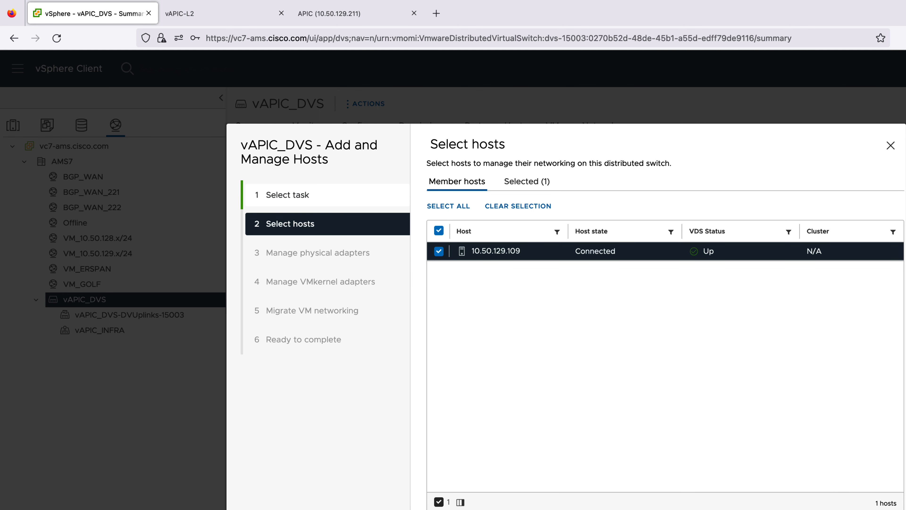
left_click(842, 504)
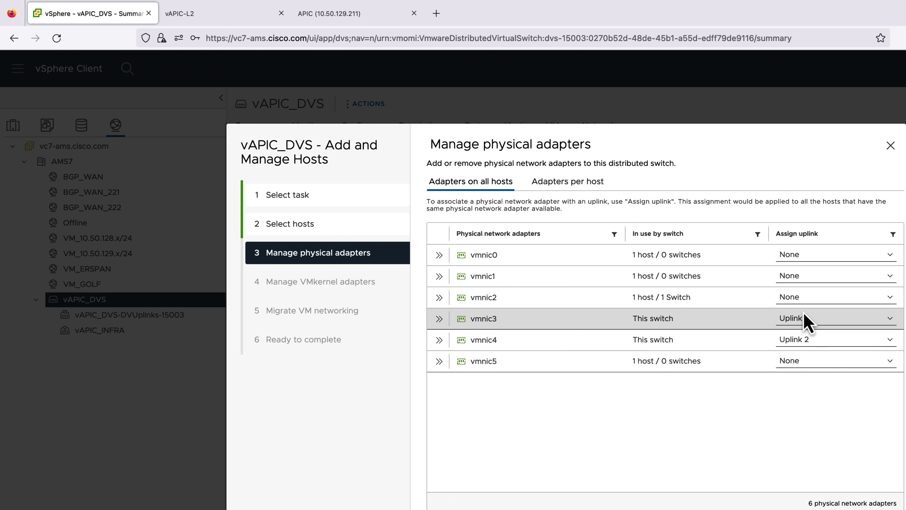
Assign vmnic3 to LAG_VAPIC-0 and vmnic4 to LAG_VAPIC-1.
left_click(826, 318)
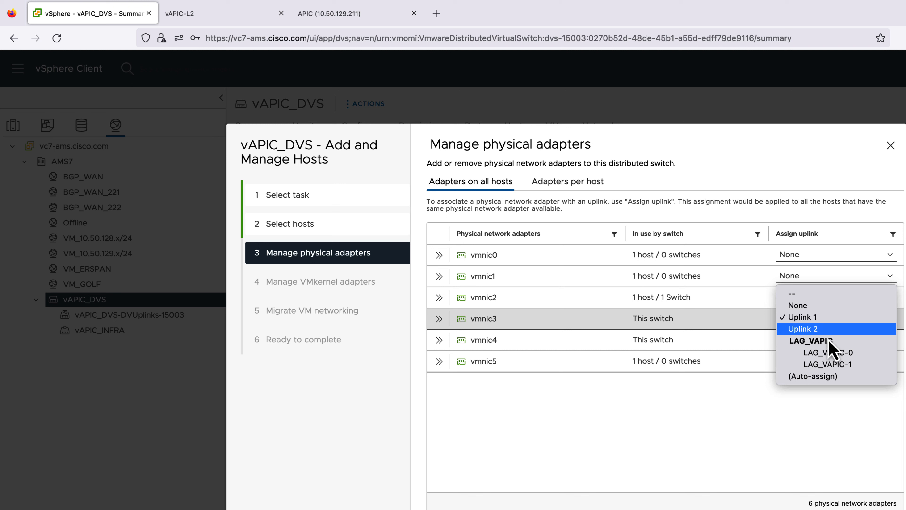
left_click(835, 354)
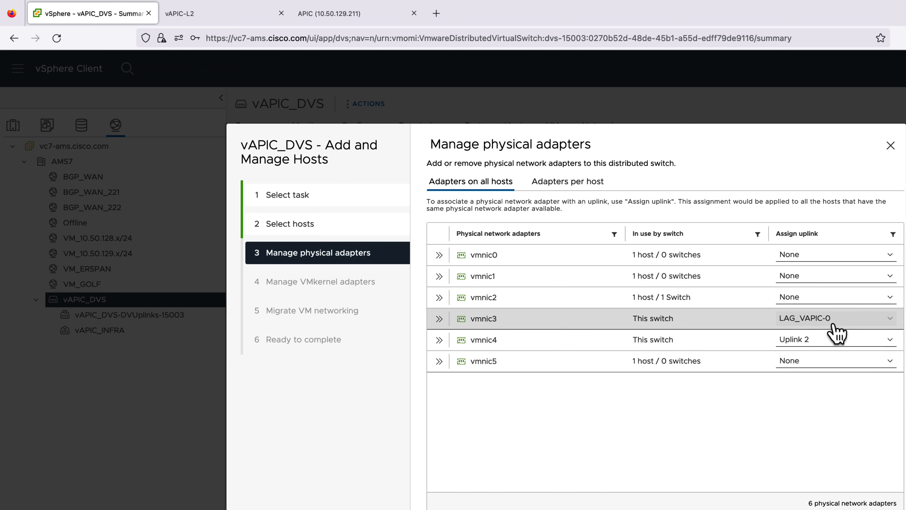
left_click(824, 344)
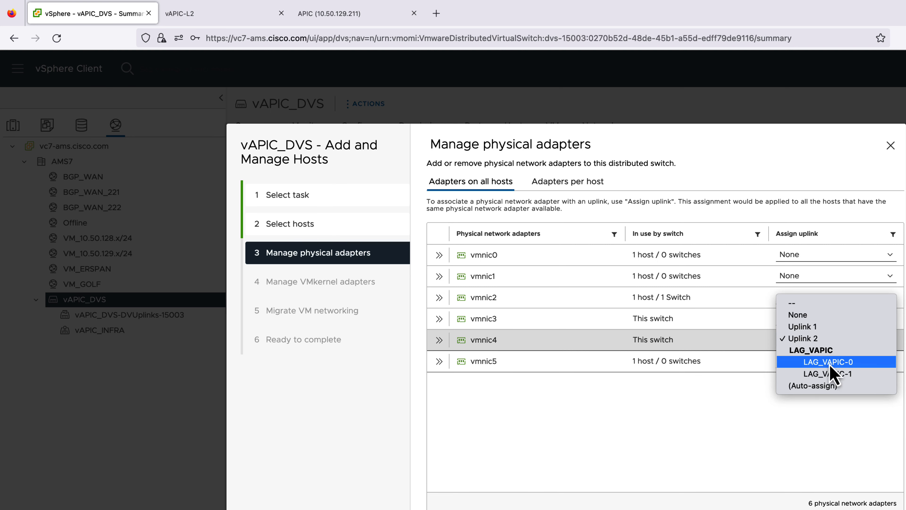
left_click(829, 373)
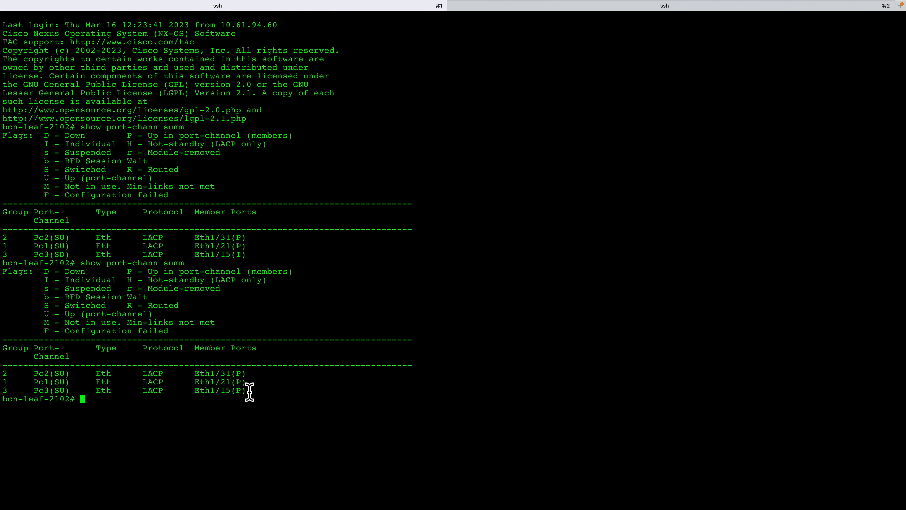
In the SSH terminal, check the Po3 entry with Eth1/15 in the latest port channel summaries of bcn-leaf-2102 and bcn-leaf-2101.
left_click_drag(249, 390, 29, 387)
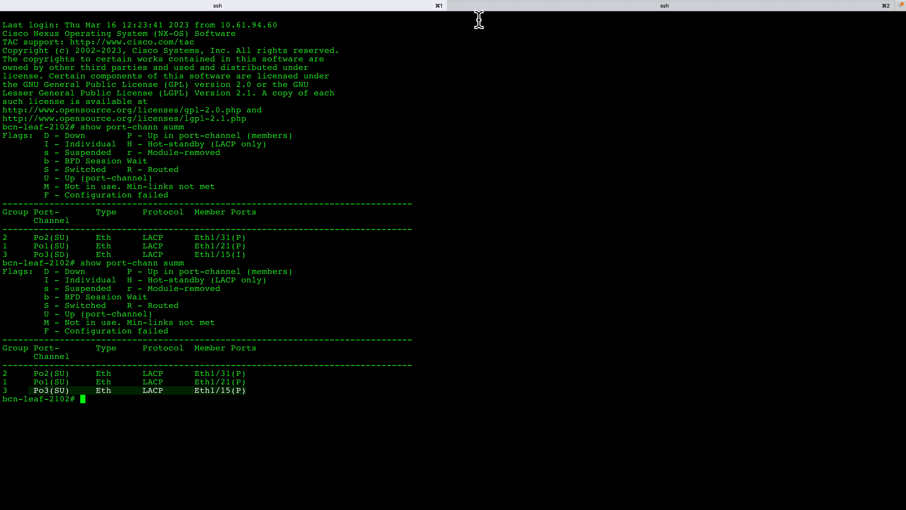
left_click(494, 9)
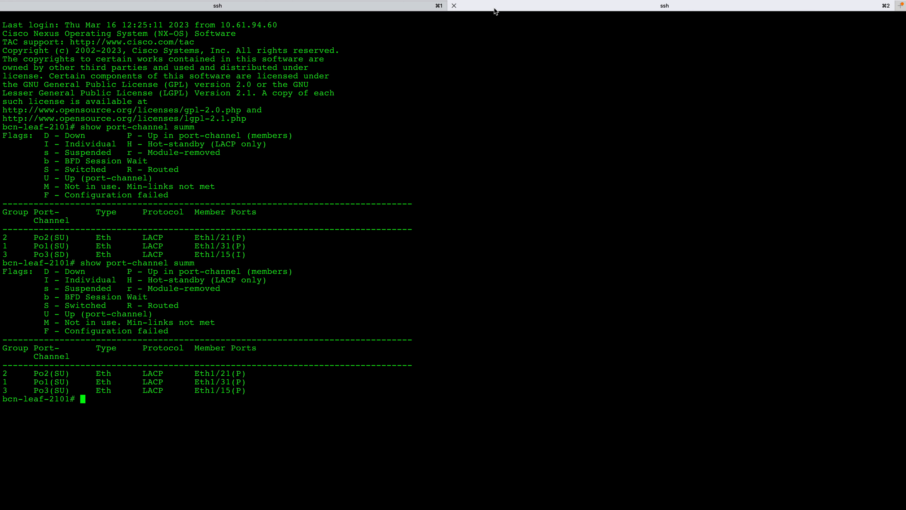
double_click(58, 398)
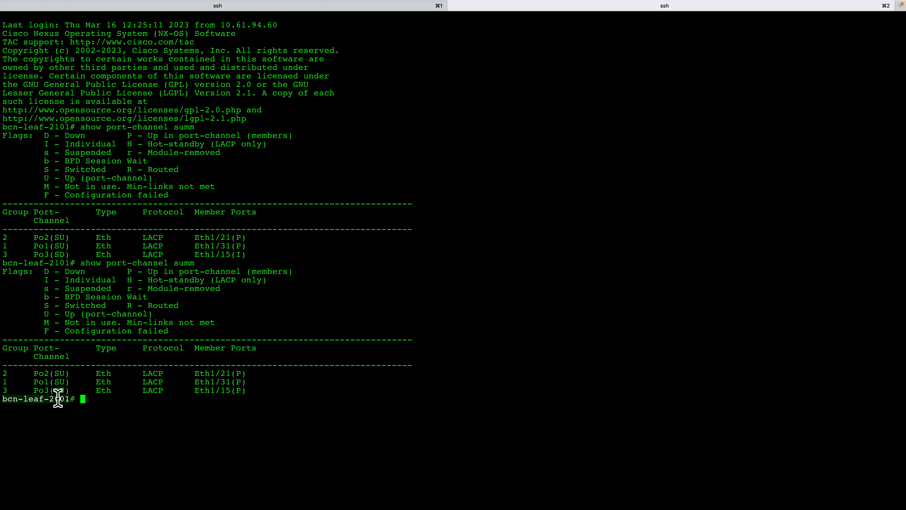